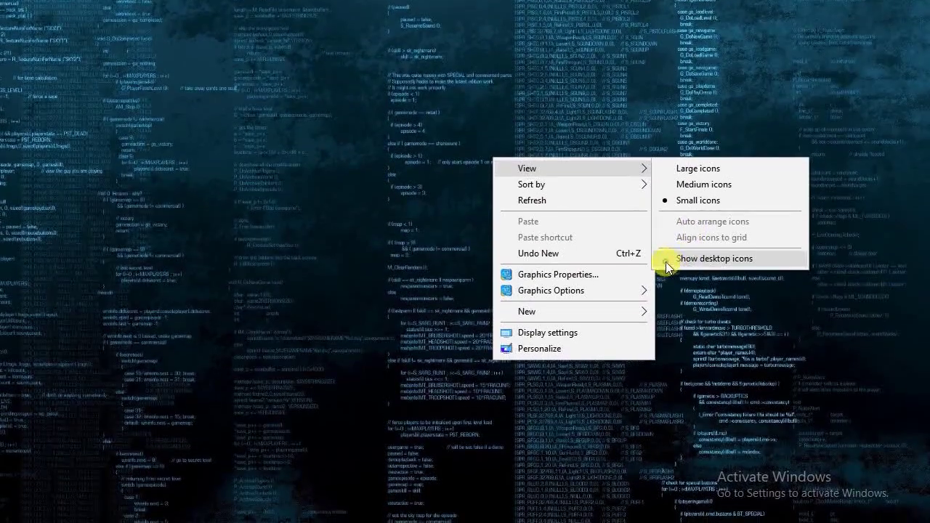
Step: Turn desktop icons back on from the desktop View menu
{"action": "left_click", "coordinate": [682, 262]}
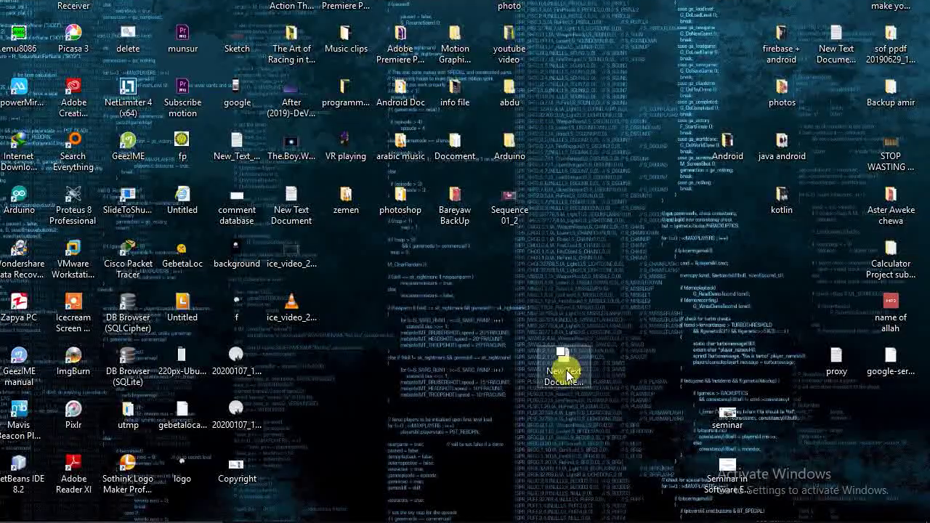
Step: Move New Text Document (3) to the top-right corner of the desktop
{"action": "left_click_drag", "start_coordinate": [561, 372], "coordinate": [614, 102]}
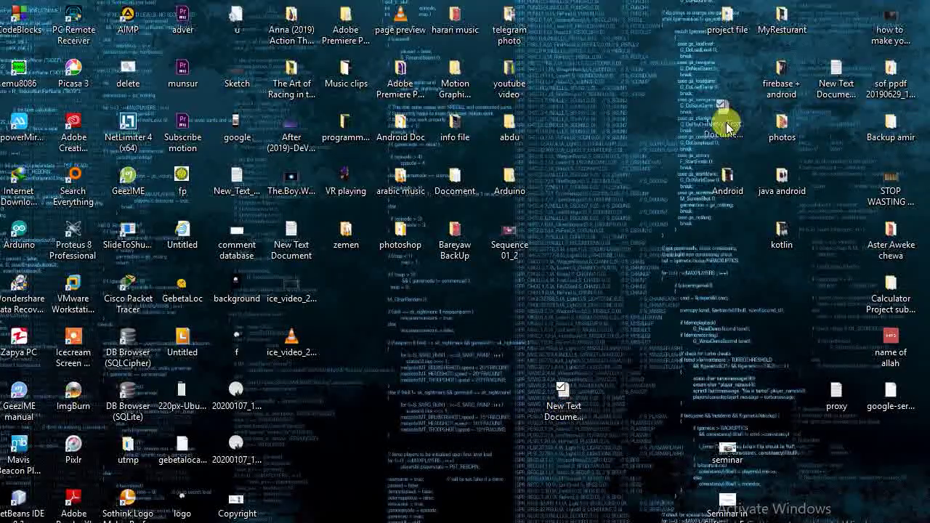
{"action": "left_click_drag", "start_coordinate": [614, 102], "coordinate": [736, 77]}
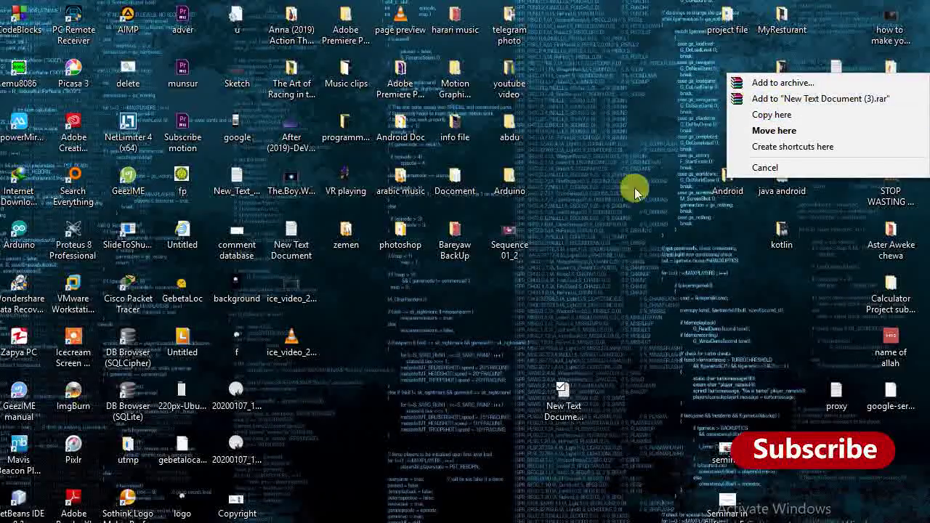
{"action": "left_click", "coordinate": [571, 229]}
{"action": "left_click_drag", "start_coordinate": [570, 393], "coordinate": [614, 69]}
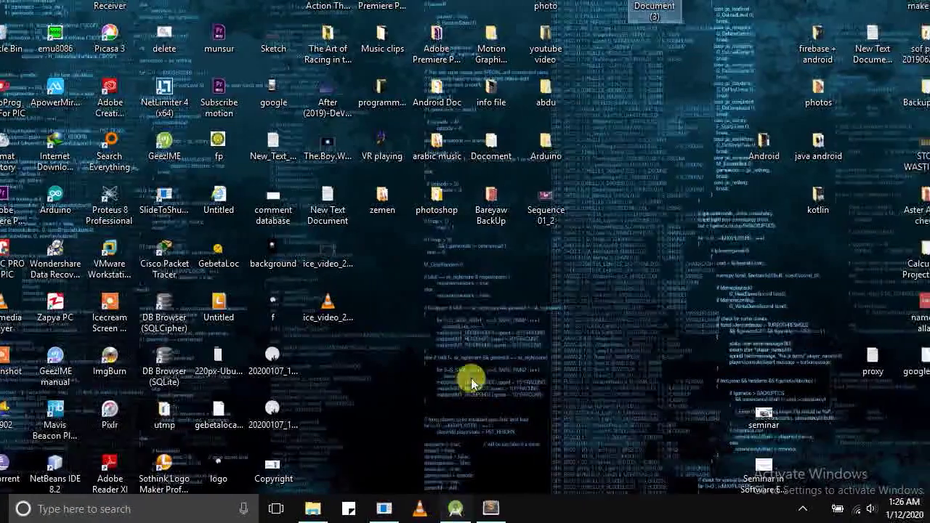
Step: Hide the desktop icons again and bring the Chrome window forward
{"action": "right_click", "coordinate": [462, 352]}
{"action": "mouse_move", "coordinate": [476, 171]}
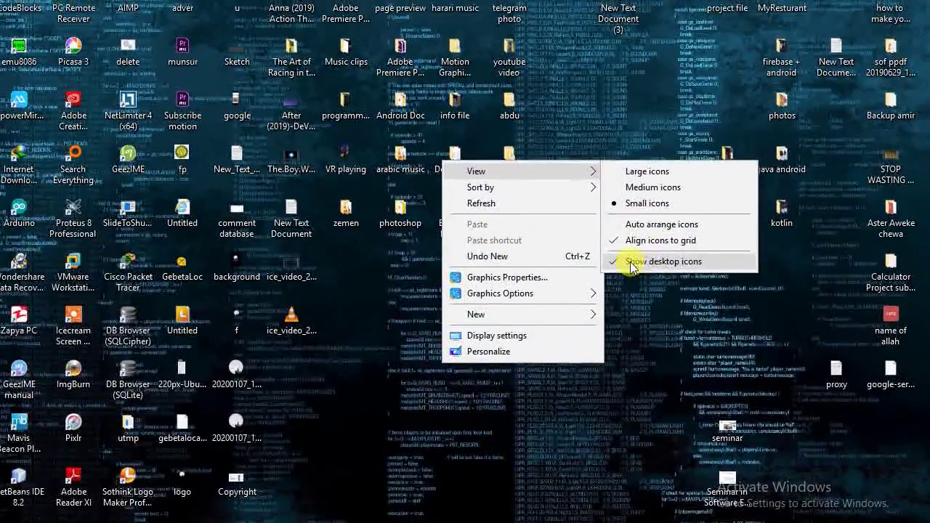
{"action": "left_click", "coordinate": [654, 283]}
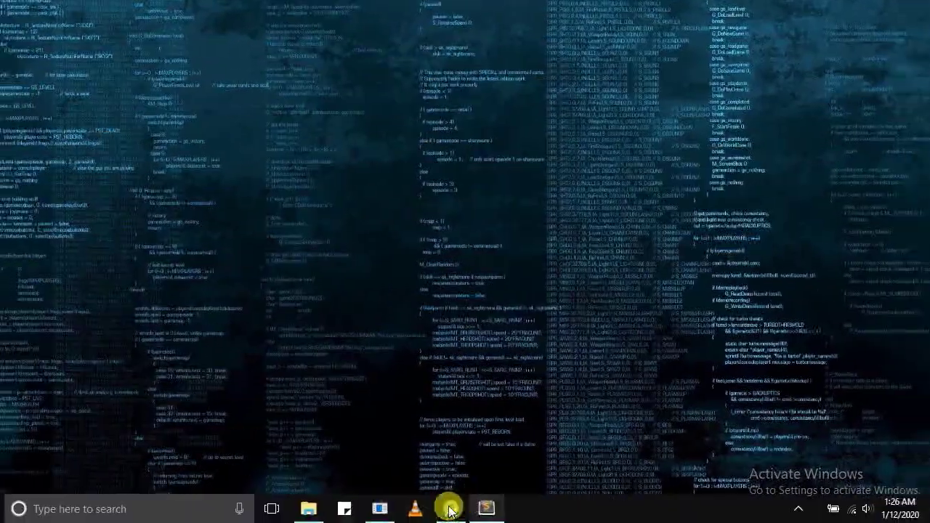
{"action": "left_click", "coordinate": [409, 506]}
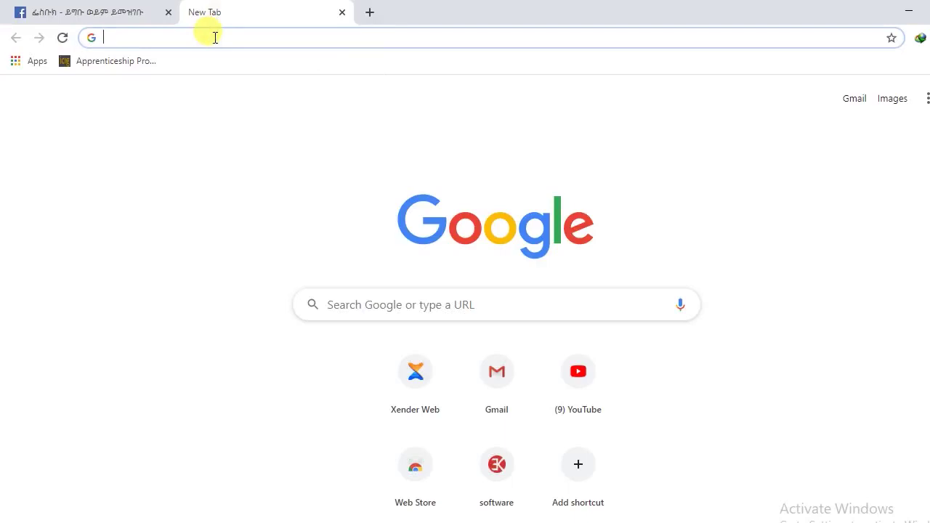
Step: Search Facebook for 'hellow' from the address bar, dismissing the translate and login popups
{"action": "type", "text": "fa"}
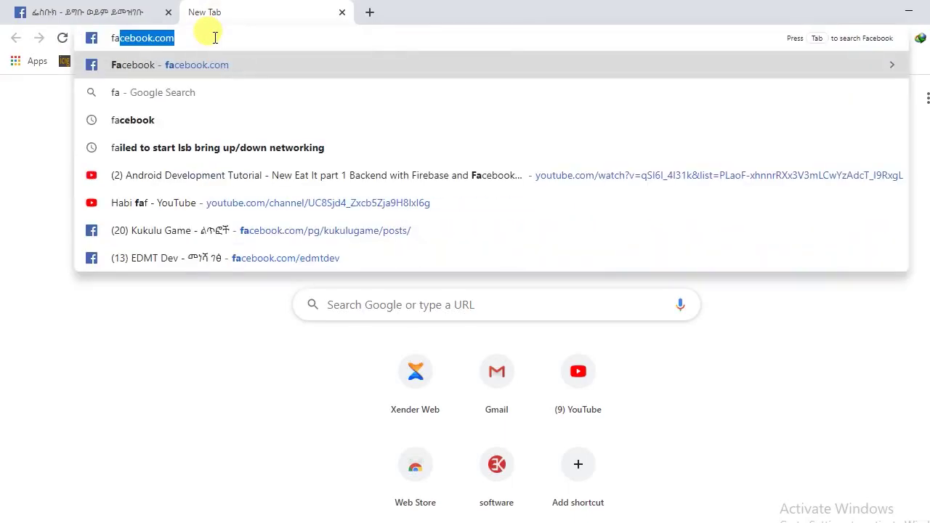
{"action": "key", "text": "Right"}
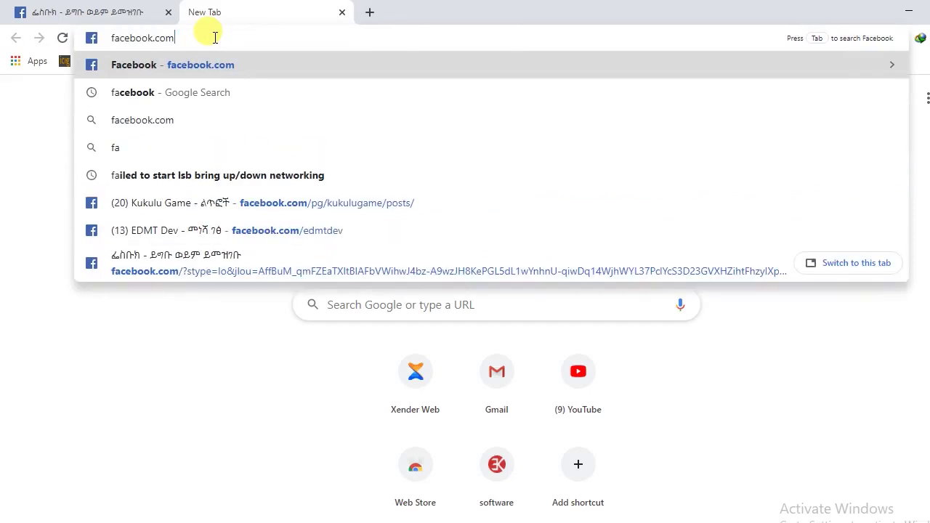
{"action": "key", "text": "Tab"}
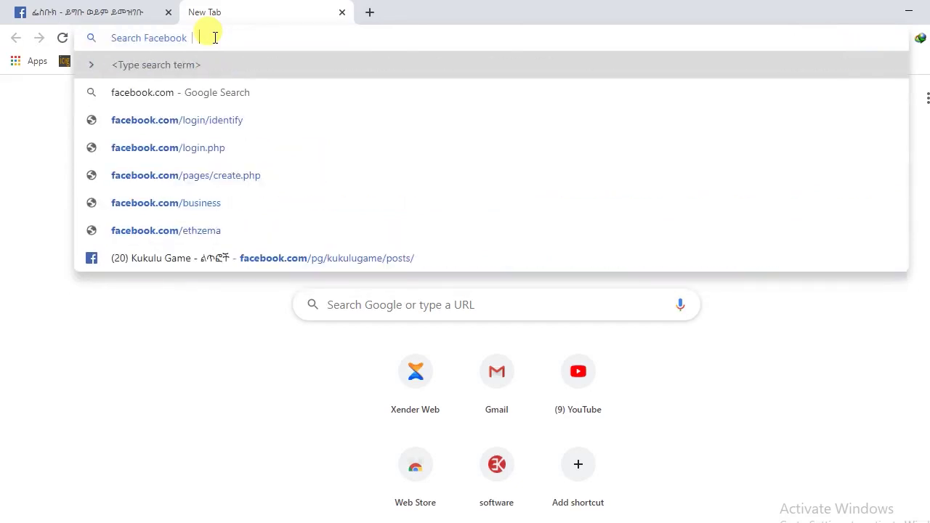
{"action": "type", "text": "hello&opensearch=1"}
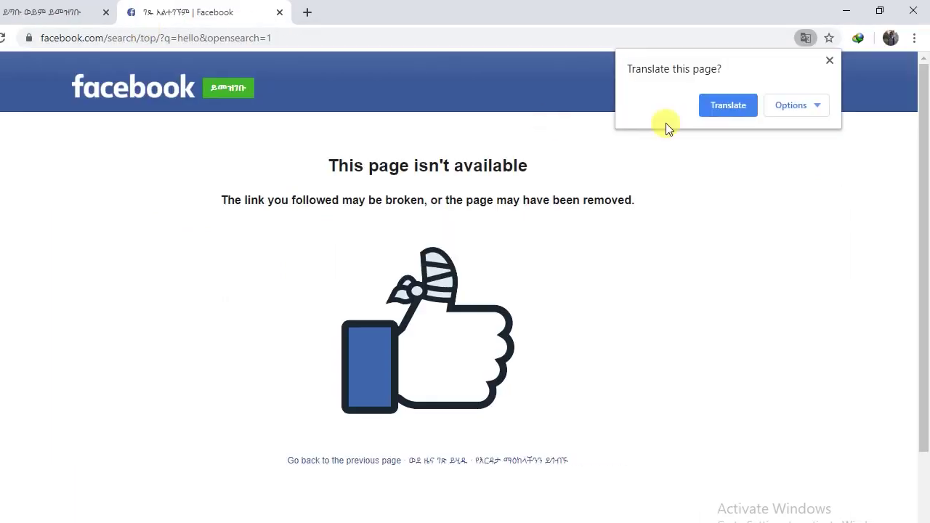
{"action": "left_click", "coordinate": [830, 61]}
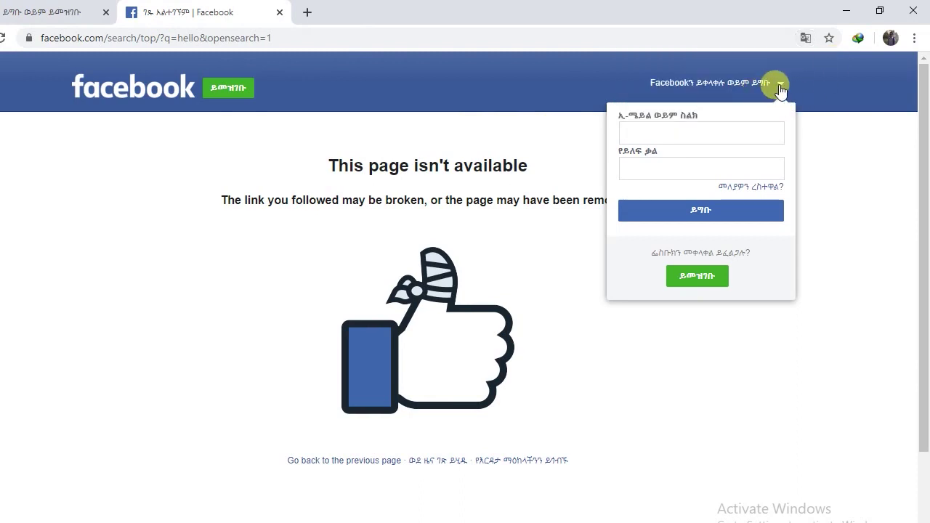
{"action": "left_click", "coordinate": [779, 83]}
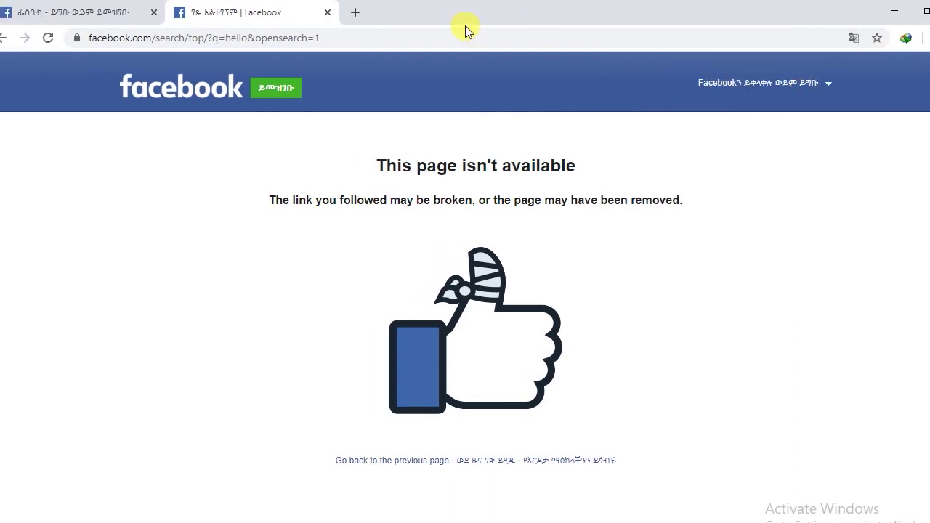
Step: Search YouTube for 'et geeks' directly from the address bar, then close the extra tab
{"action": "left_click", "coordinate": [347, 37]}
{"action": "key", "text": "BackSpace"}
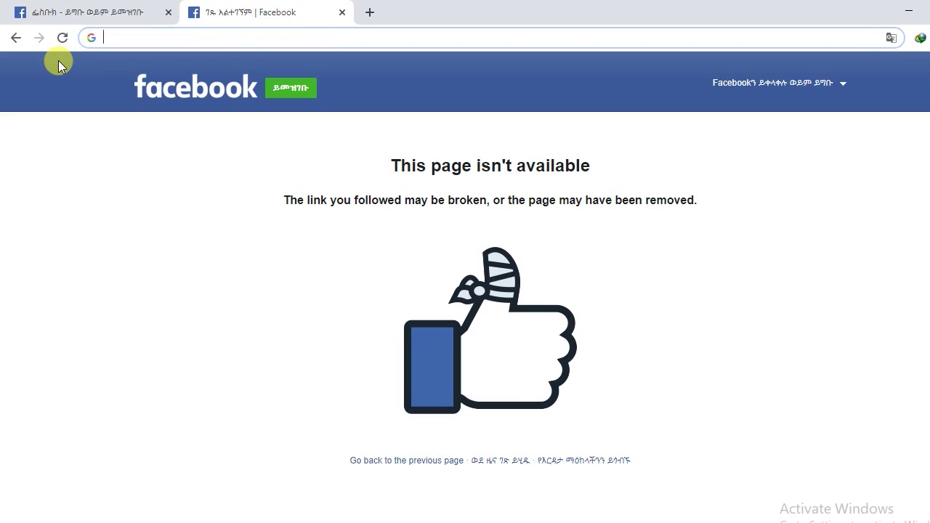
{"action": "type", "text": "you"}
{"action": "key", "text": "Right"}
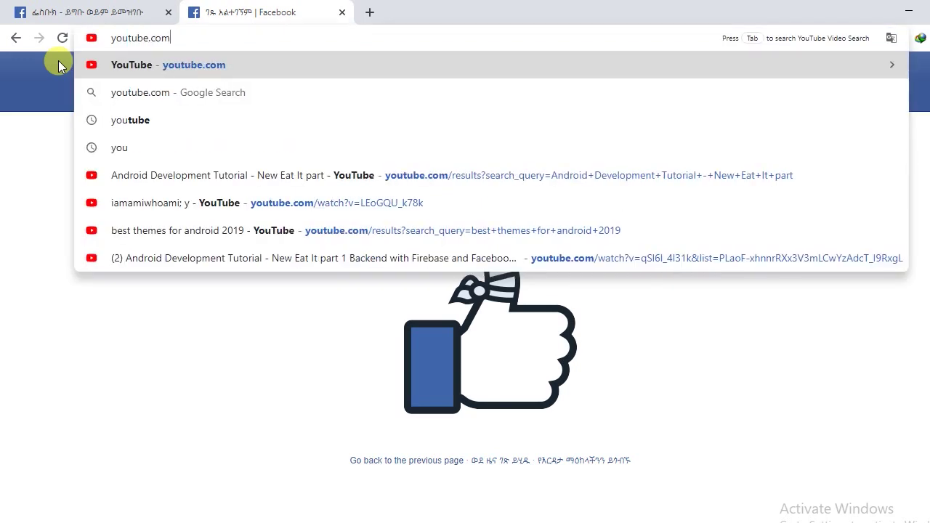
{"action": "key", "text": "Tab"}
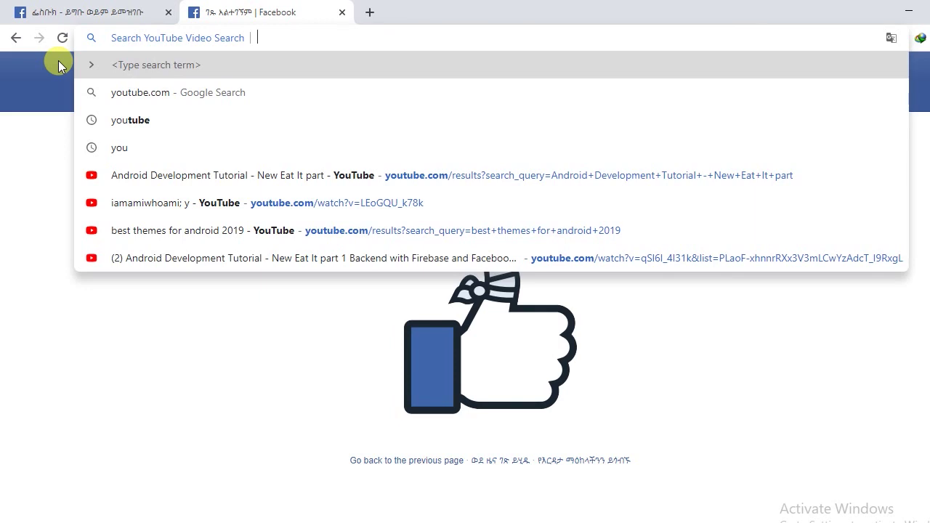
{"action": "type", "text": "et"}
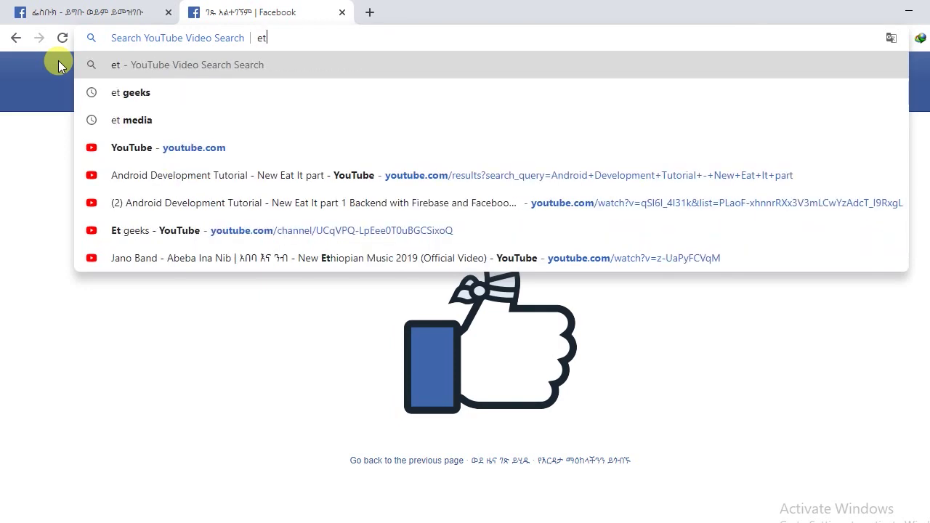
{"action": "type", "text": " geeks"}
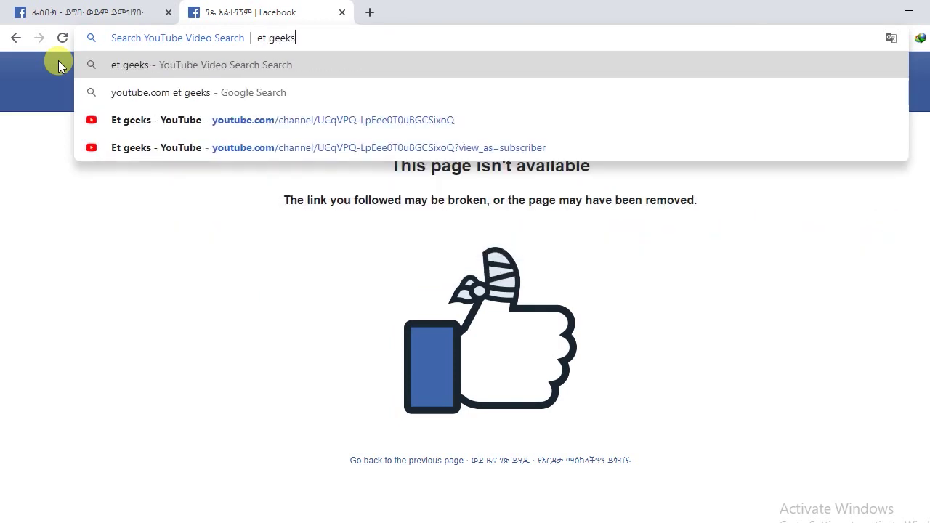
{"action": "key", "text": "Return"}
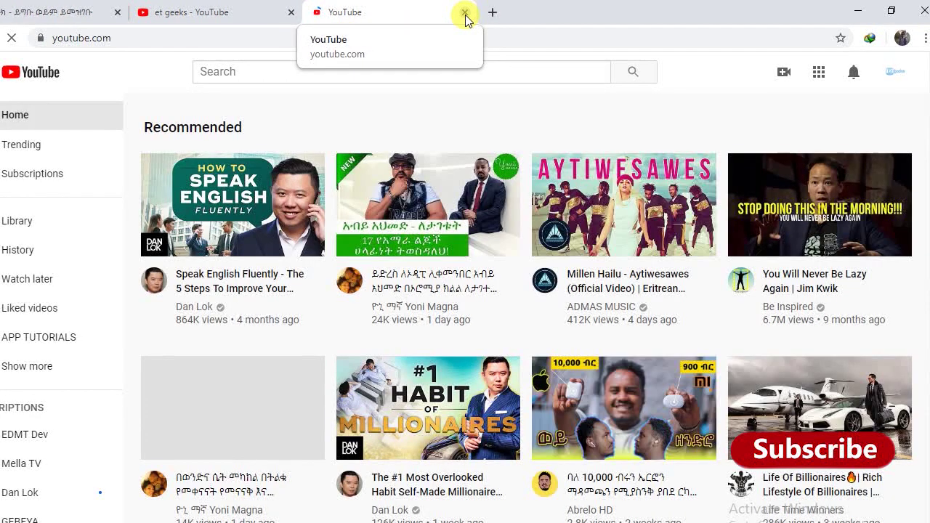
{"action": "left_click", "coordinate": [465, 13]}
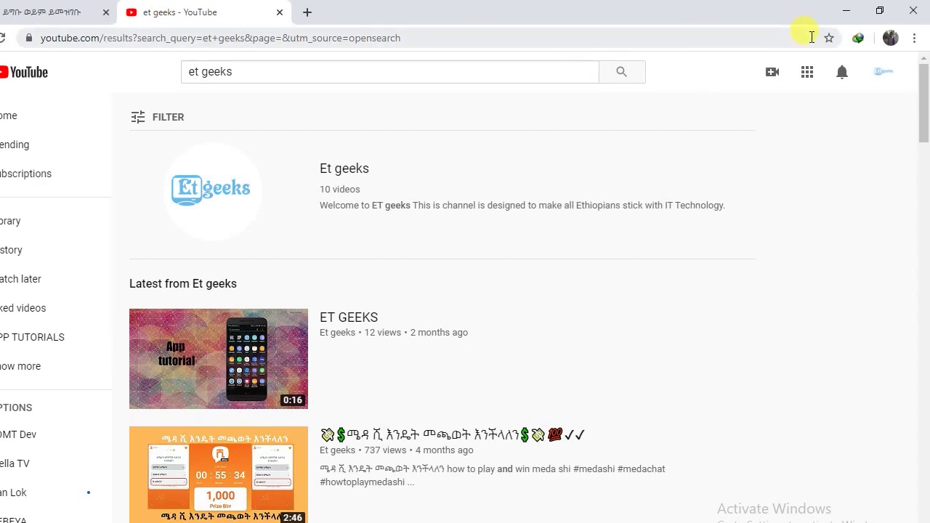
Step: Show and dismiss the Chrome menu and the page's right-click menu
{"action": "left_click", "coordinate": [914, 40]}
{"action": "mouse_move", "coordinate": [777, 118]}
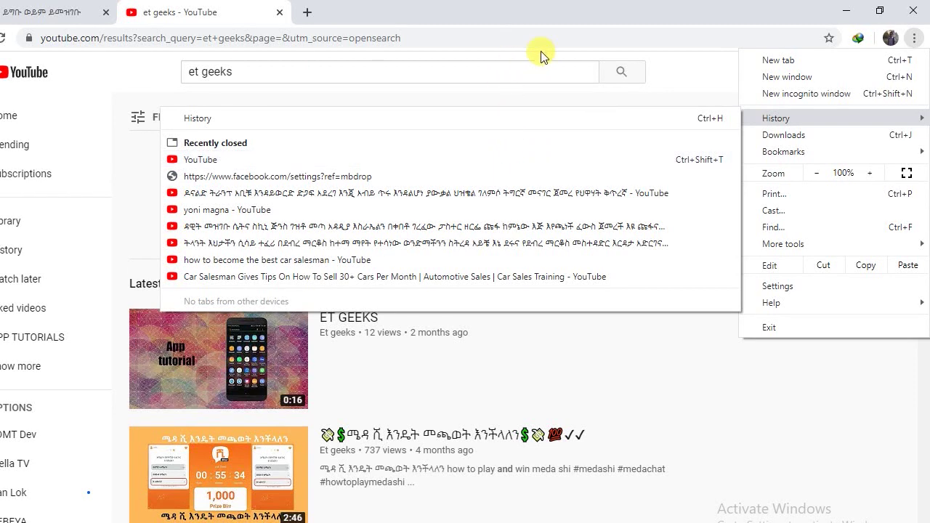
{"action": "left_click", "coordinate": [668, 76]}
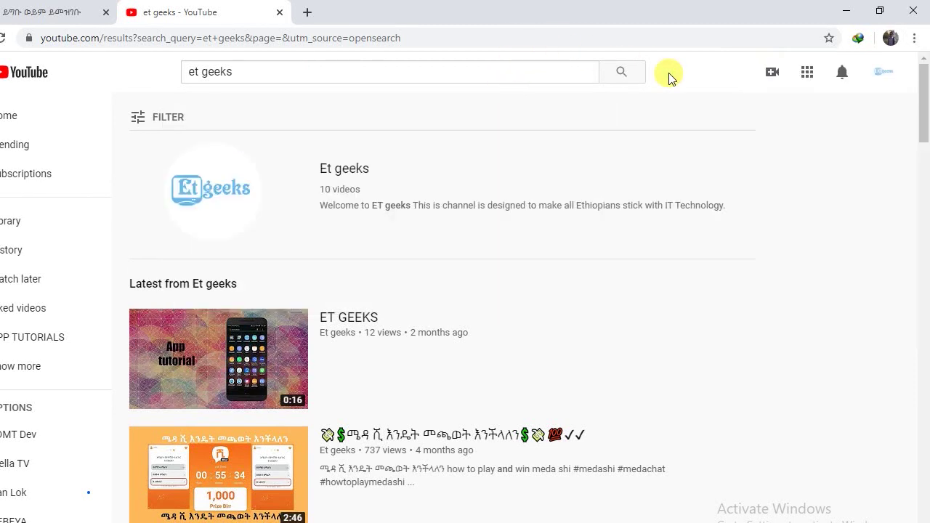
{"action": "right_click", "coordinate": [669, 76]}
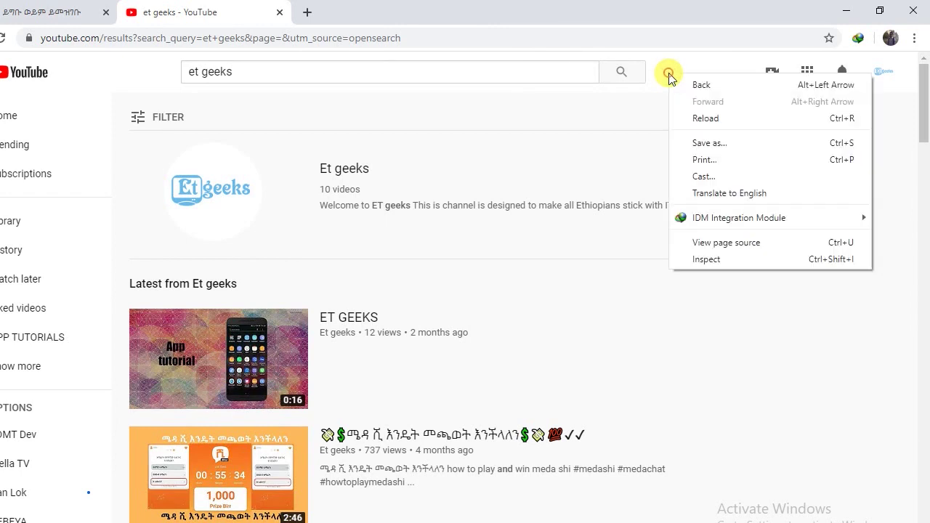
{"action": "left_click", "coordinate": [670, 76]}
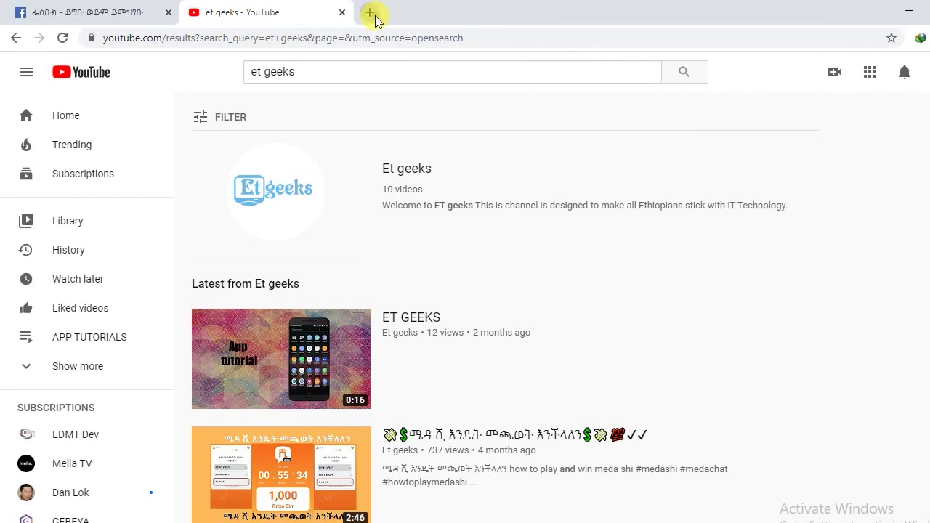
Step: Search 'gggslos' in a new tab and open the first video, then close that tab
{"action": "left_click", "coordinate": [370, 15]}
{"action": "type", "text": "gggsl"}
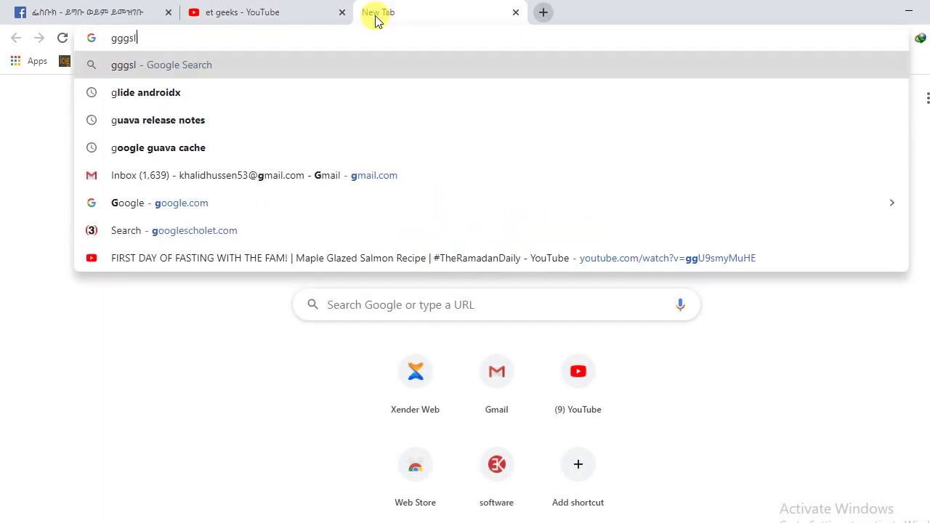
{"action": "type", "text": "os"}
{"action": "key", "text": "Return"}
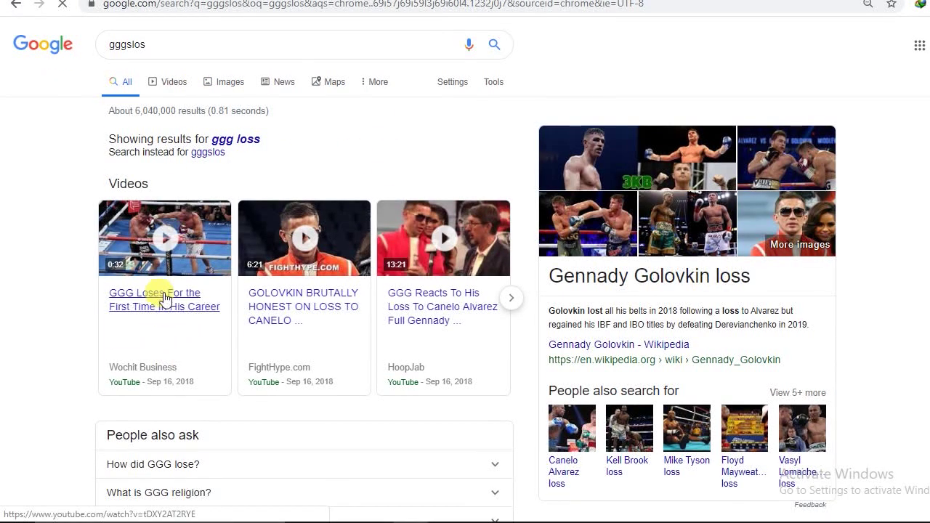
{"action": "left_click", "coordinate": [156, 298]}
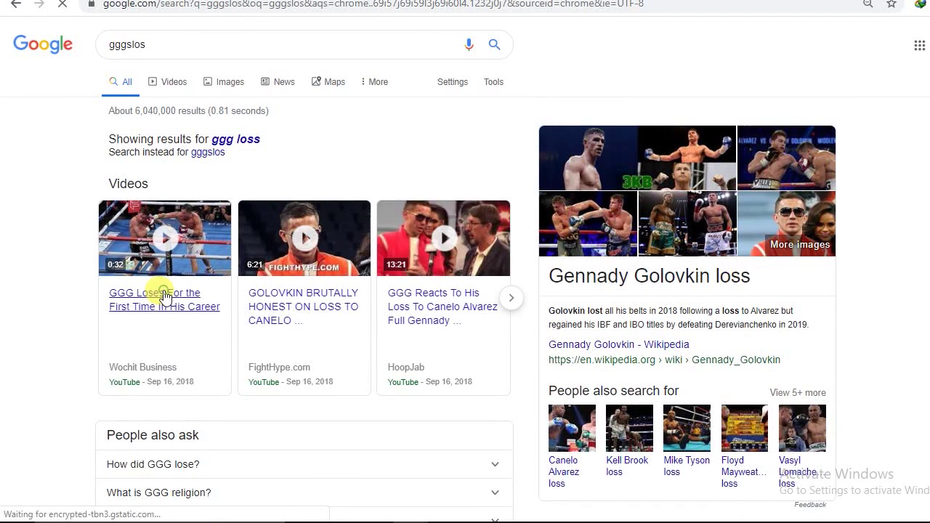
{"action": "left_click", "coordinate": [280, 9]}
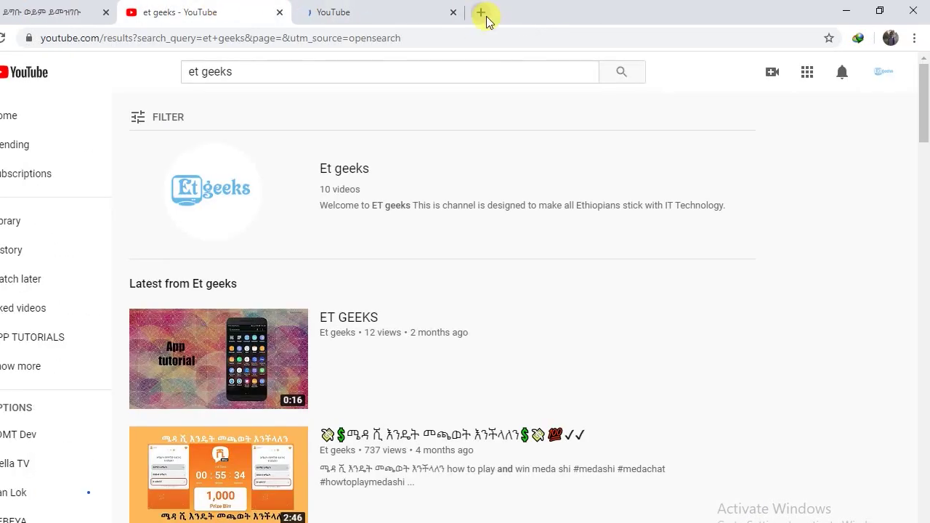
{"action": "left_click", "coordinate": [462, 12]}
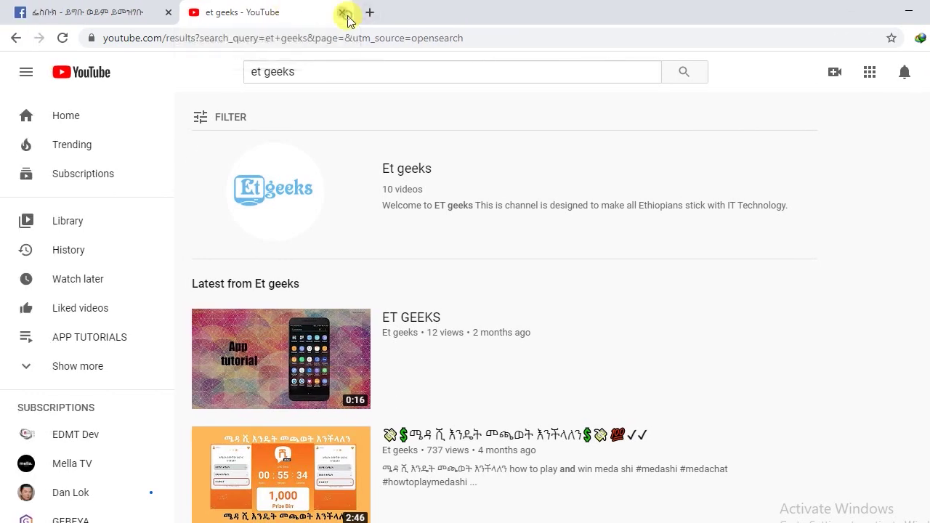
Step: Close the et geeks tab, open a new tab, then close the whole Chrome window
{"action": "left_click", "coordinate": [342, 13]}
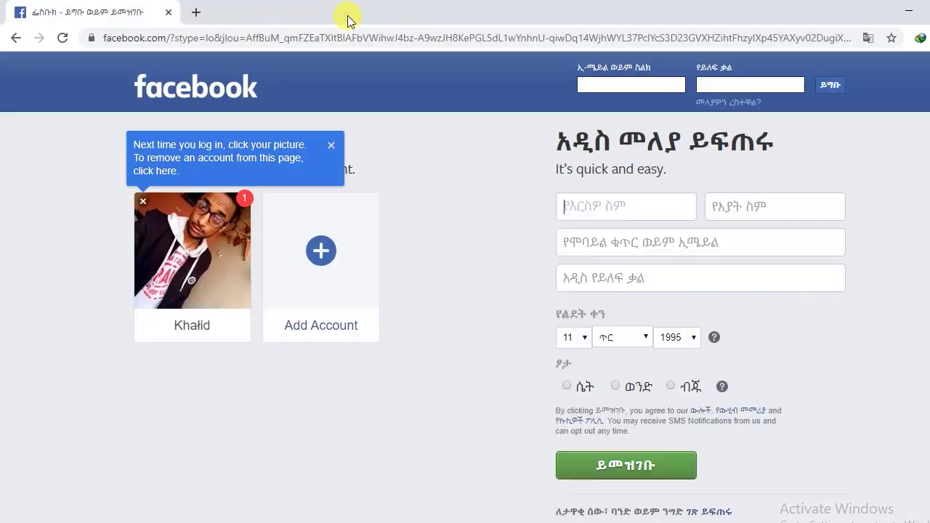
{"action": "key", "text": "ctrl+t"}
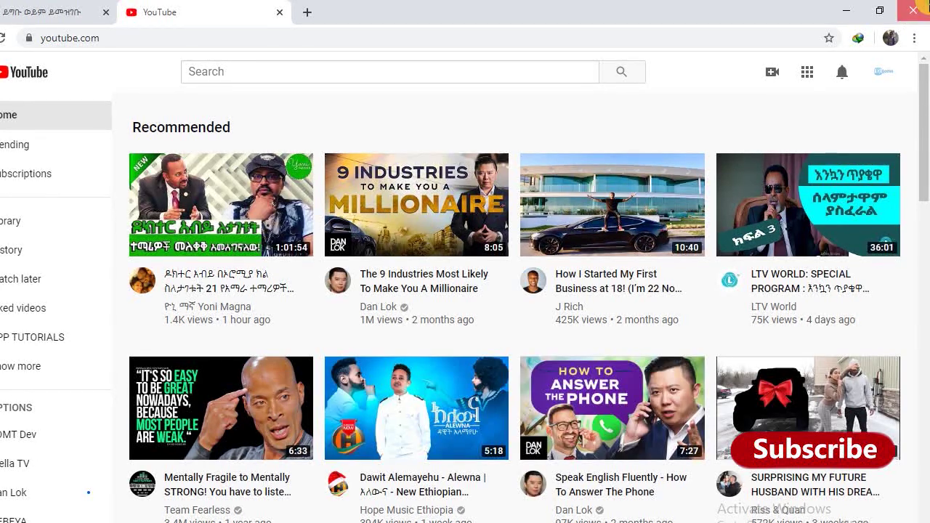
{"action": "left_click", "coordinate": [913, 10]}
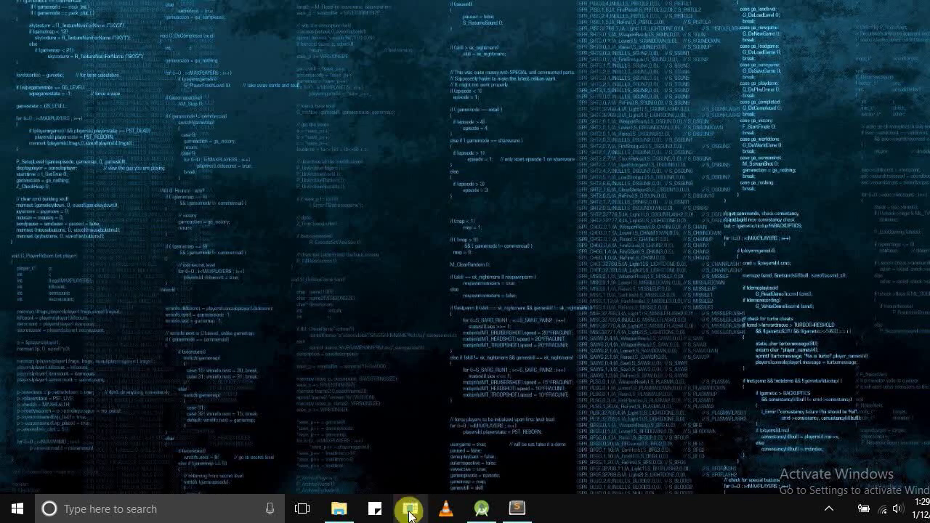
Step: Try relaunching Chrome from the taskbar and pick Google from its jump list
{"action": "left_click", "coordinate": [413, 508]}
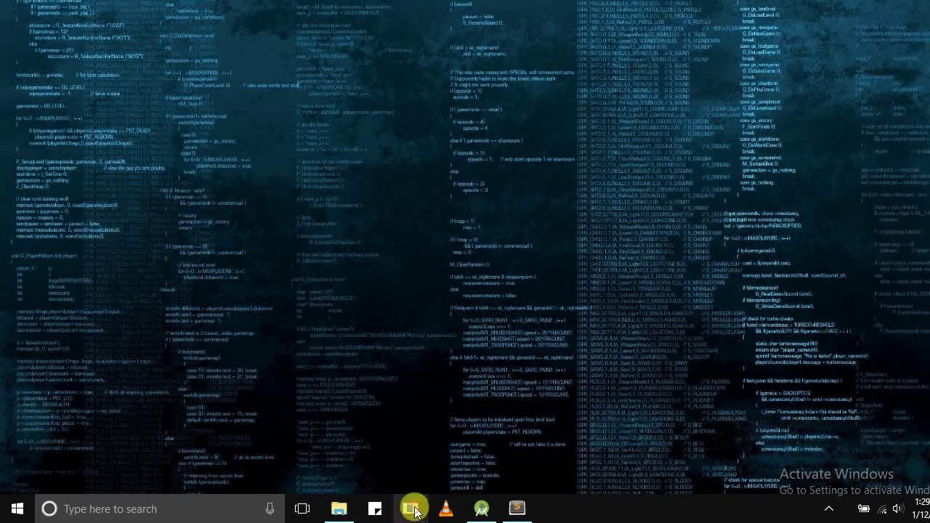
{"action": "left_click", "coordinate": [568, 412]}
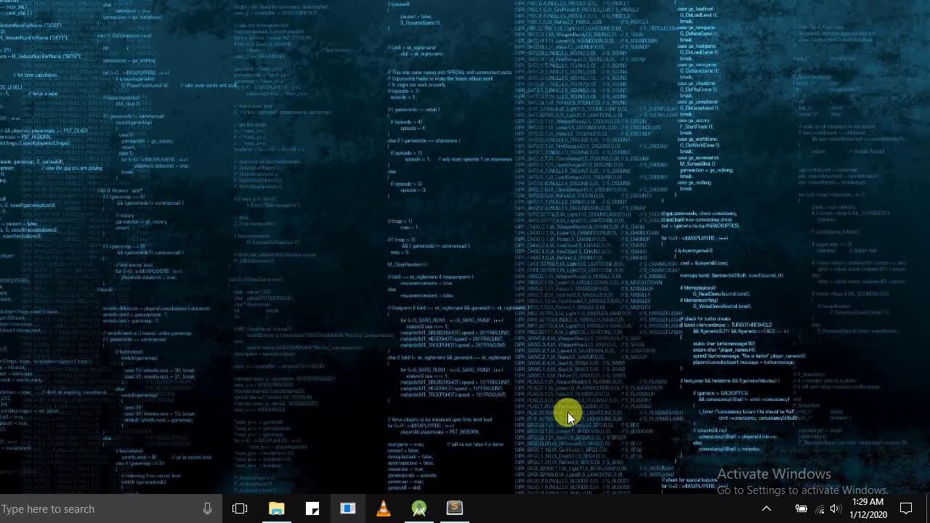
{"action": "right_click", "coordinate": [419, 509]}
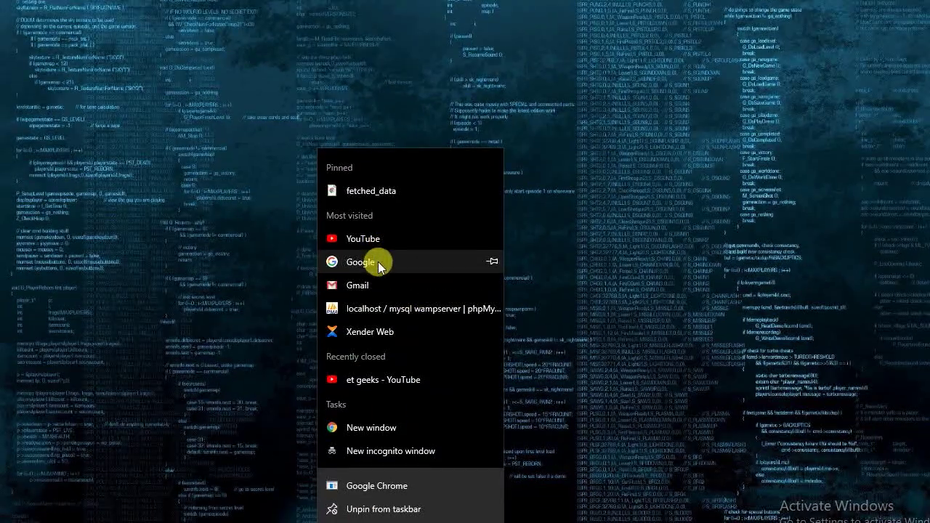
{"action": "left_click", "coordinate": [378, 263]}
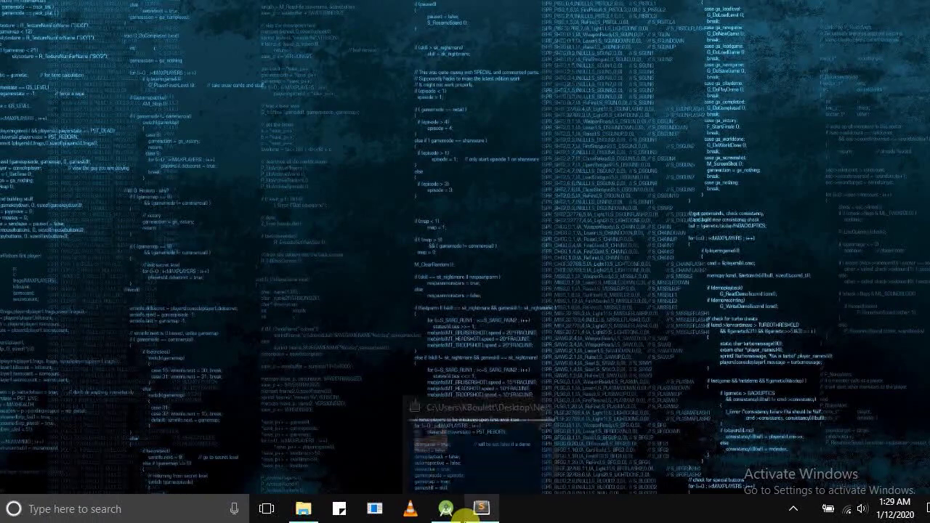
{"action": "mouse_move", "coordinate": [410, 509]}
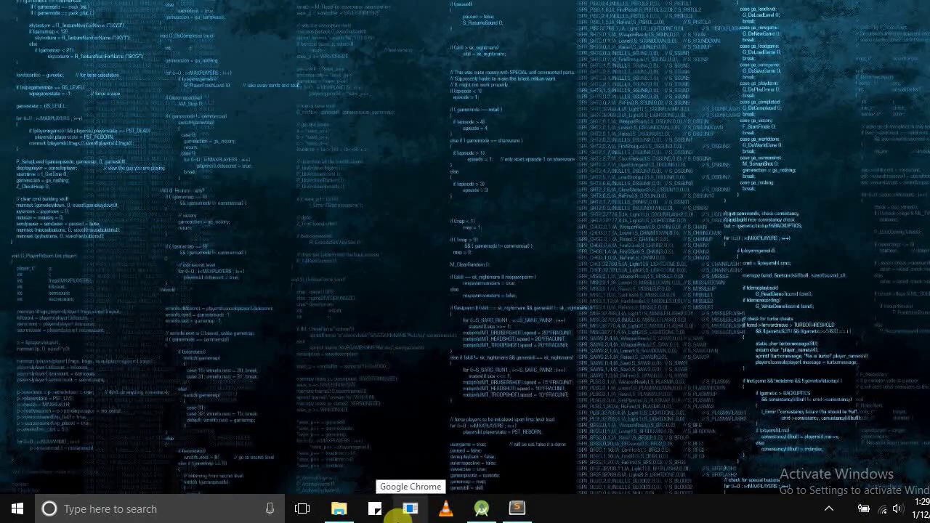
Step: Relaunch Chrome on the Google home page, keeping the shortcut when warned, and show the Chrome menu
{"action": "left_click", "coordinate": [395, 516]}
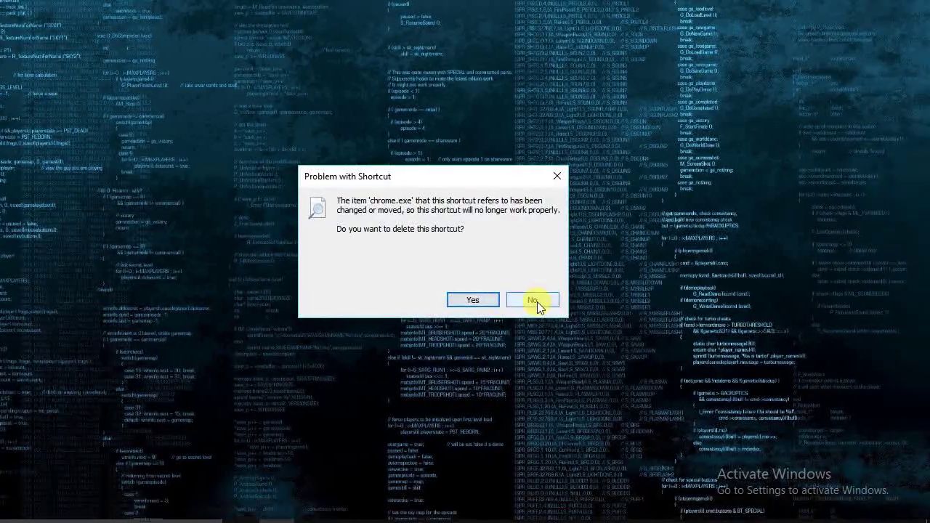
{"action": "left_click", "coordinate": [537, 302]}
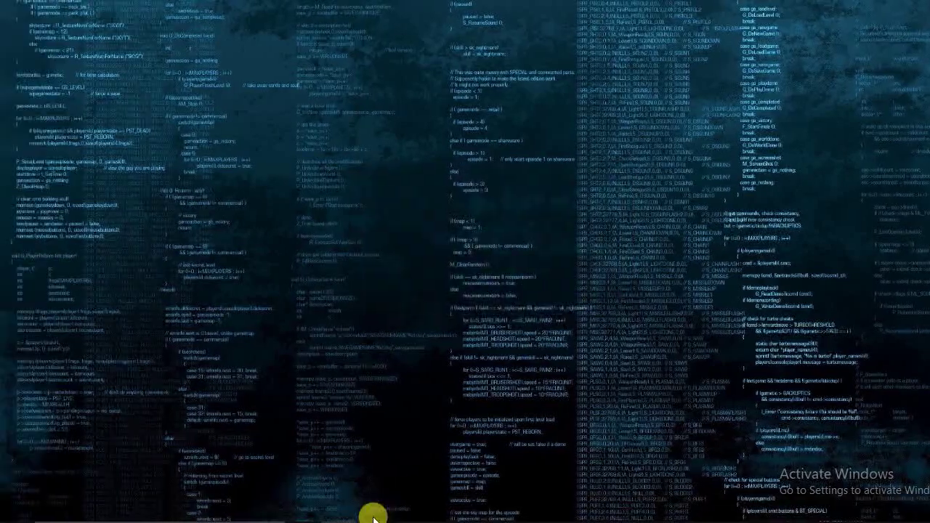
{"action": "right_click", "coordinate": [396, 516]}
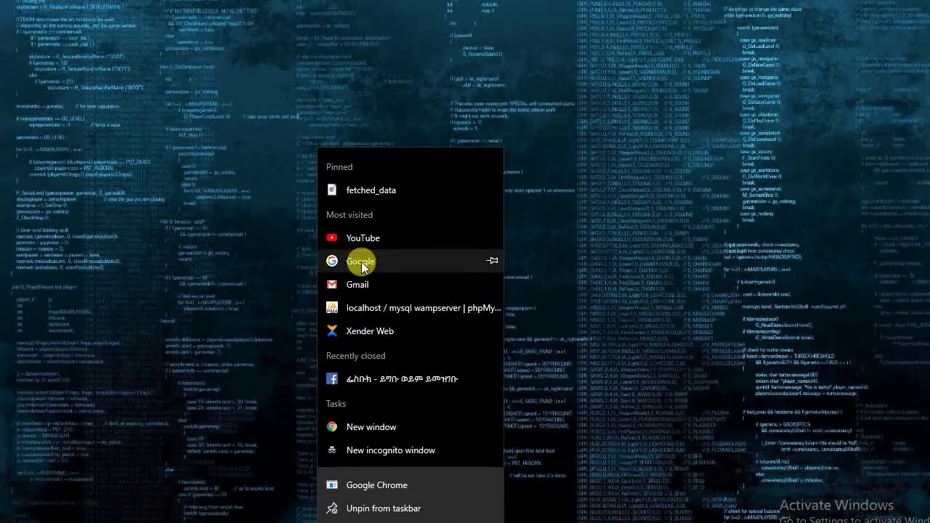
{"action": "left_click", "coordinate": [362, 263]}
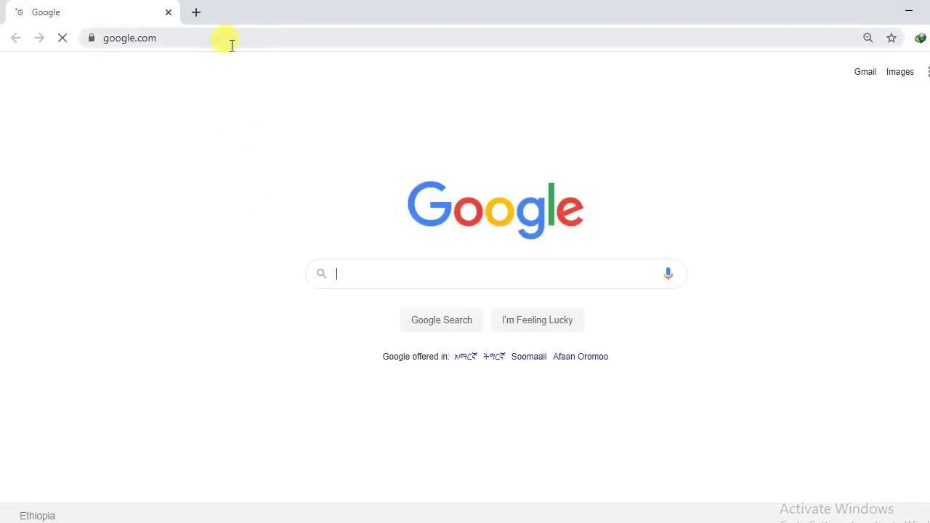
{"action": "left_click", "coordinate": [222, 40]}
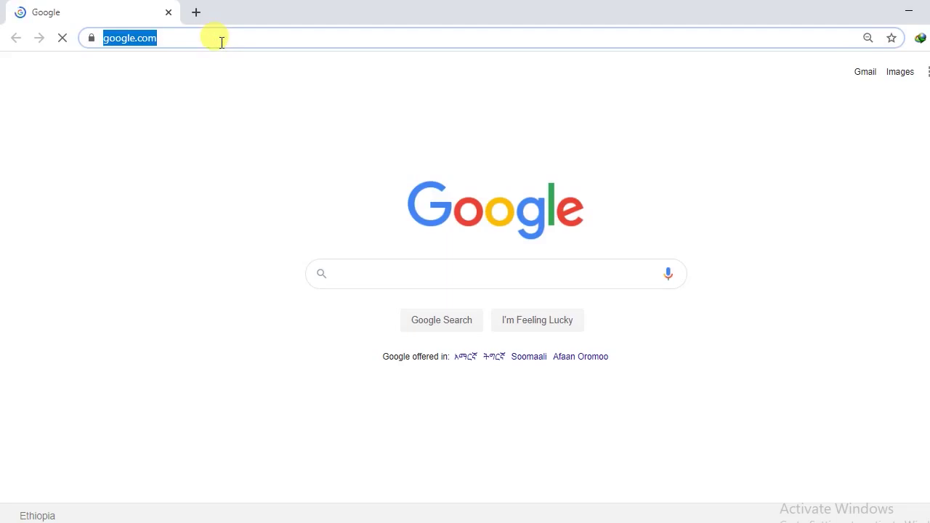
{"action": "left_click", "coordinate": [218, 85]}
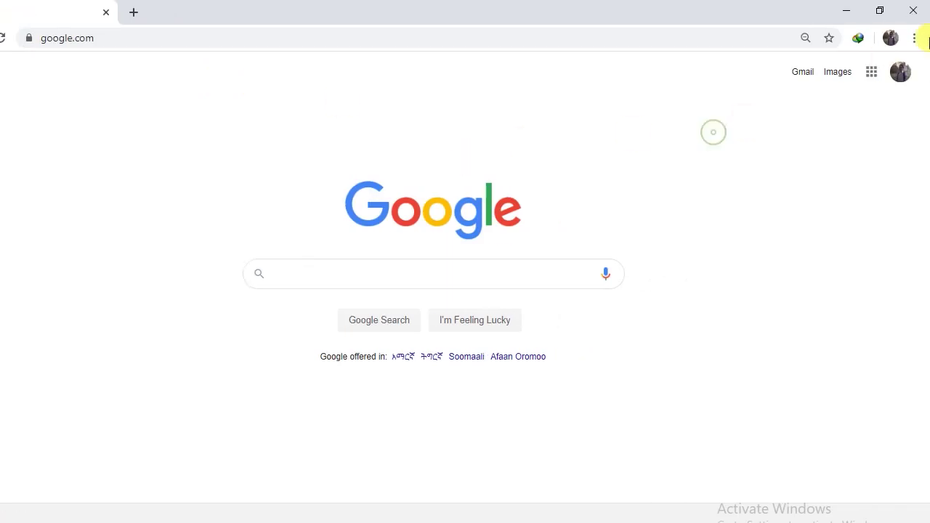
{"action": "left_click", "coordinate": [914, 38]}
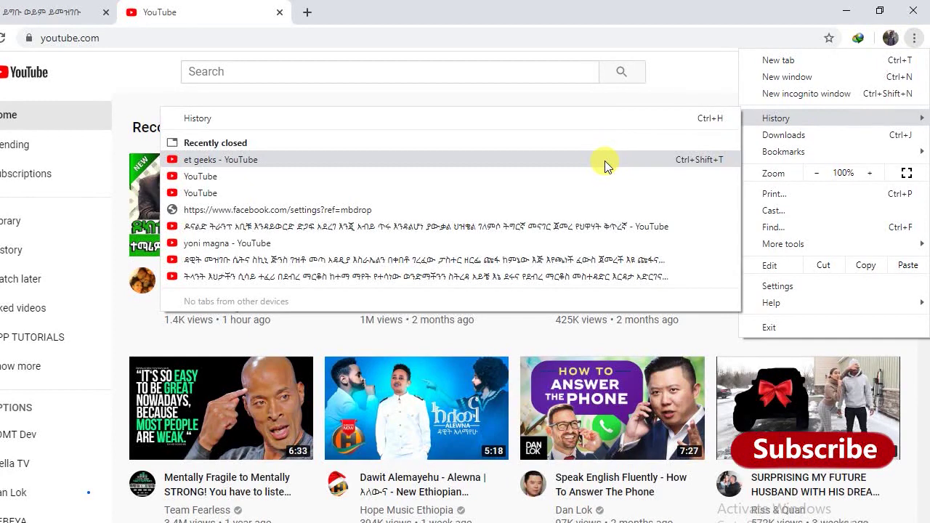
Step: Reopen 'et geeks - YouTube' from History, minimise the window, then restore it
{"action": "left_click", "coordinate": [605, 161]}
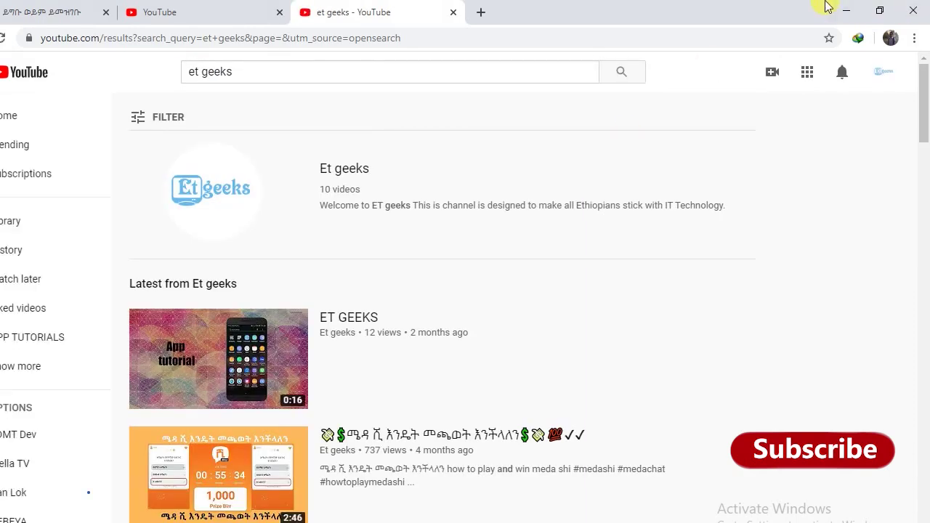
{"action": "left_click", "coordinate": [848, 7]}
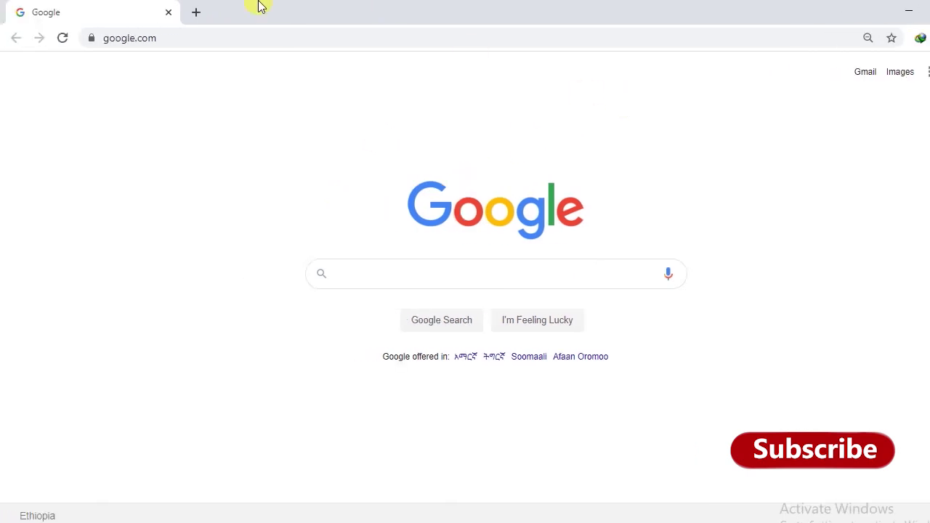
{"action": "mouse_move", "coordinate": [410, 508]}
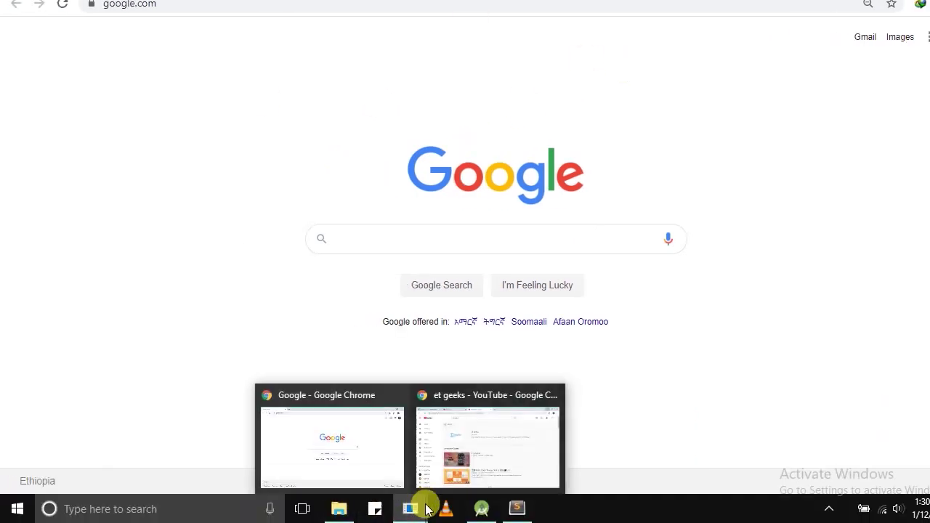
{"action": "left_click", "coordinate": [465, 410]}
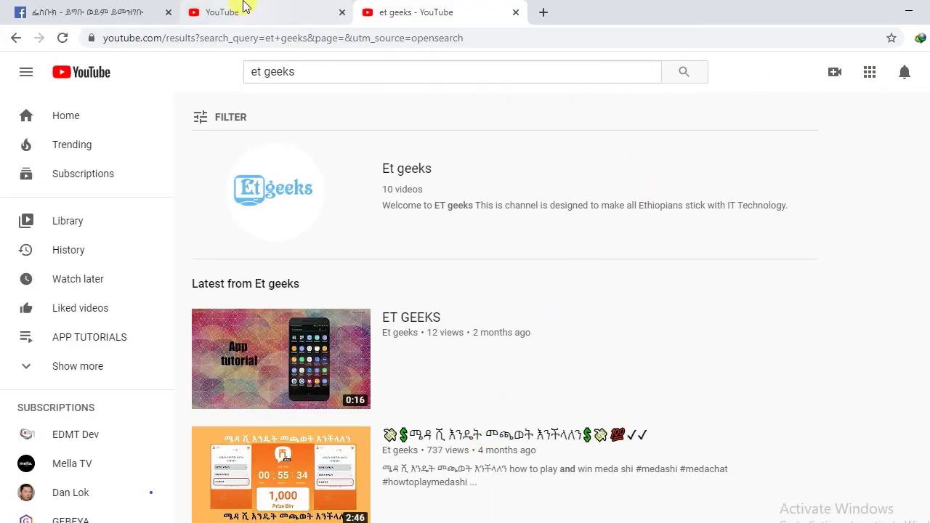
Step: On the Facebook tab, run document.designMode='on' in the DevTools console
{"action": "left_click", "coordinate": [51, 12]}
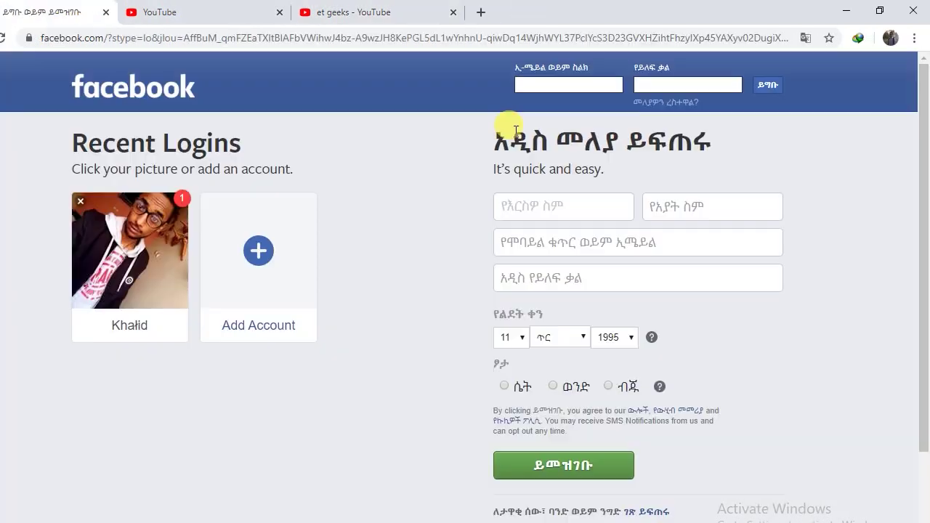
{"action": "right_click", "coordinate": [839, 146]}
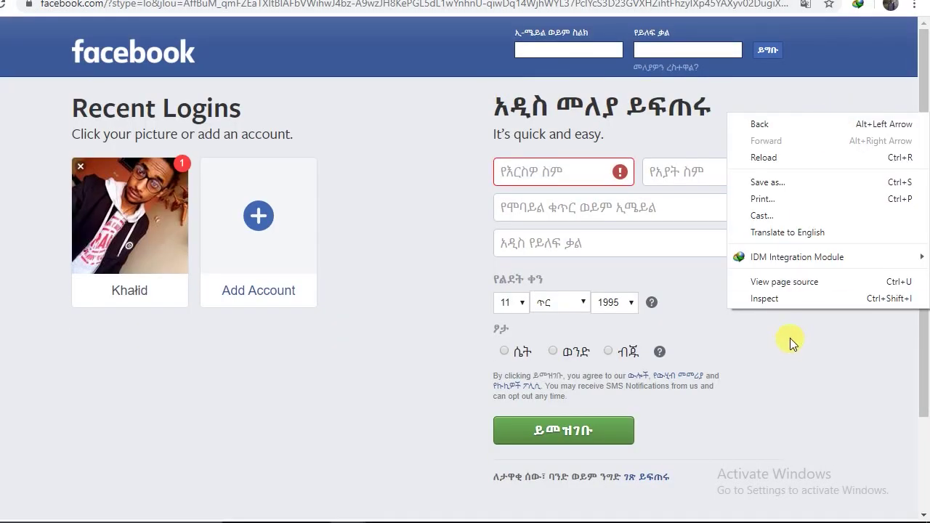
{"action": "left_click", "coordinate": [792, 294]}
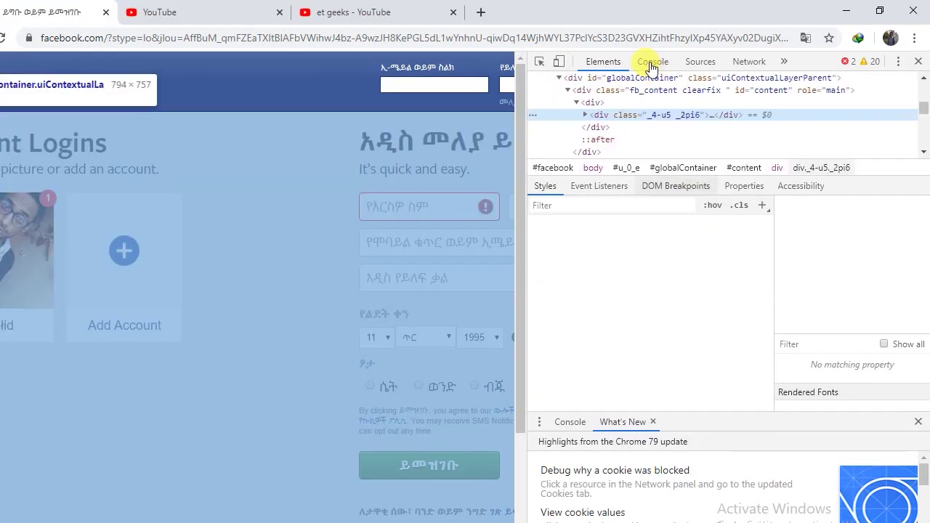
{"action": "left_click", "coordinate": [650, 62]}
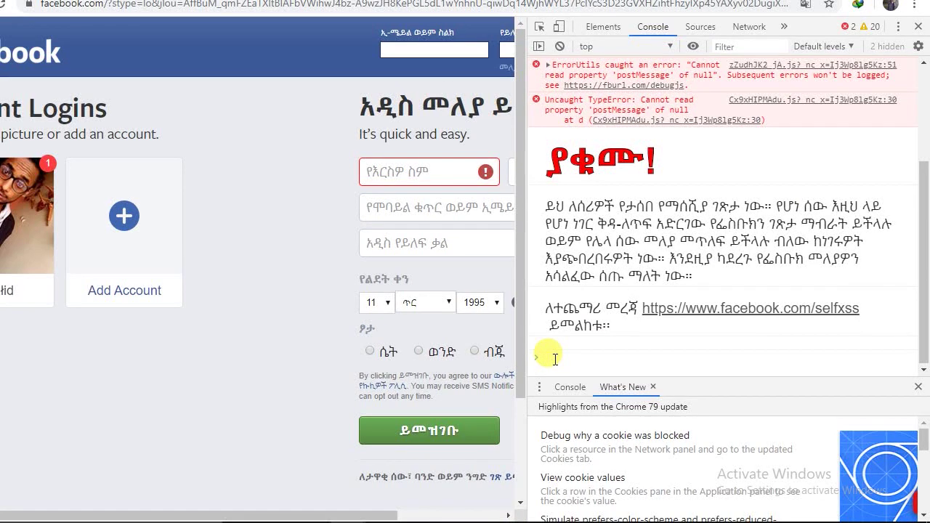
{"action": "type", "text": "doc"}
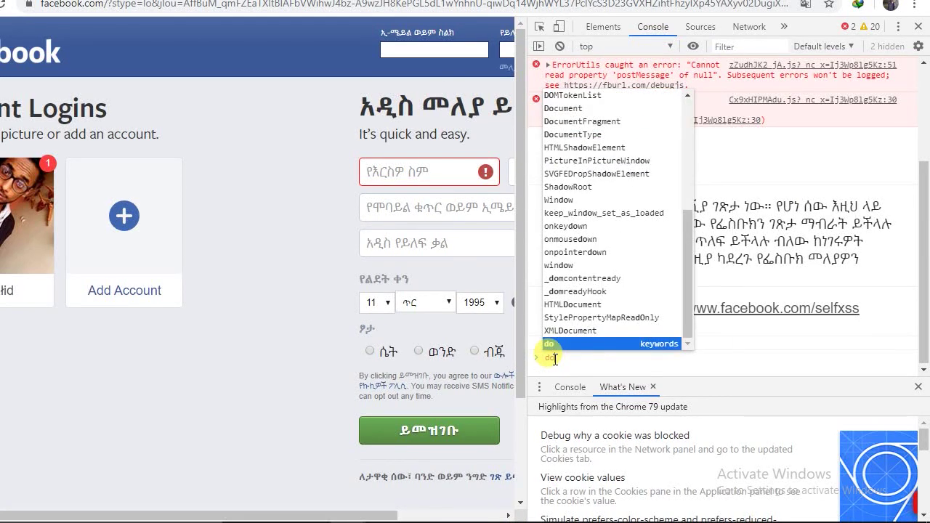
{"action": "type", "text": "ument"}
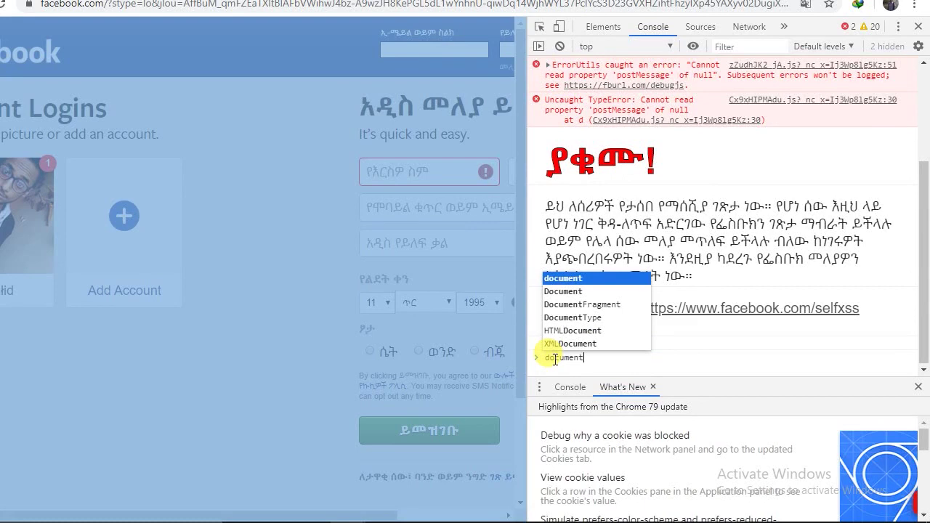
{"action": "type", "text": "t.d"}
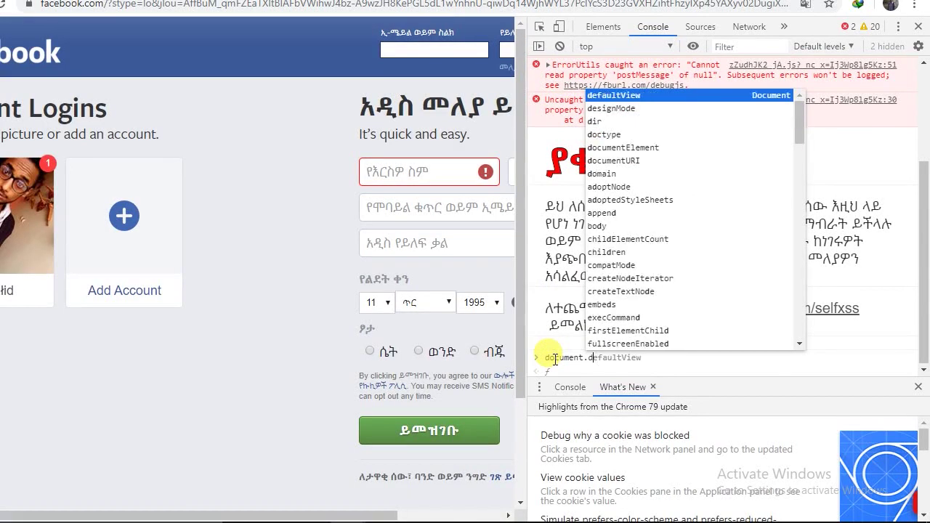
{"action": "type", "text": "e"}
{"action": "key", "text": "Down"}
{"action": "key", "text": "Tab"}
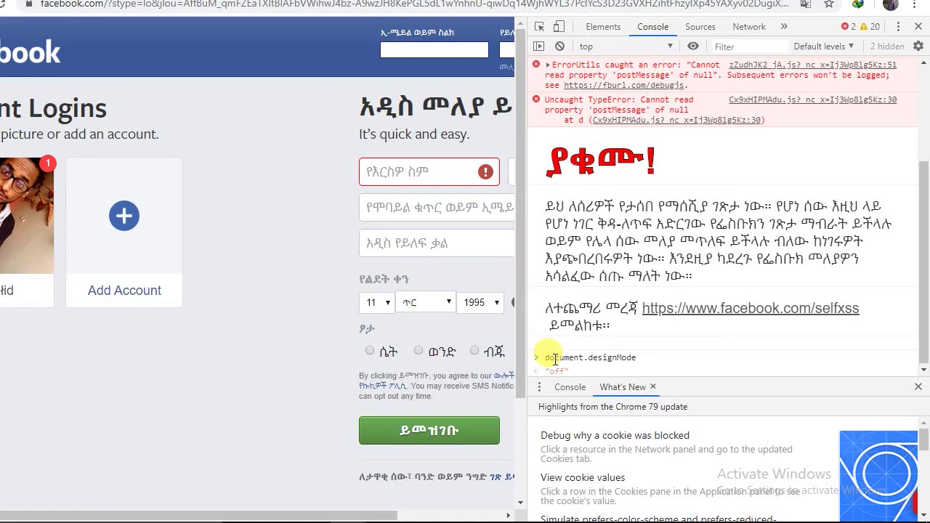
{"action": "type", "text": "="}
{"action": "type", "text": "'"}
{"action": "type", "text": "on"}
{"action": "key", "text": "Return"}
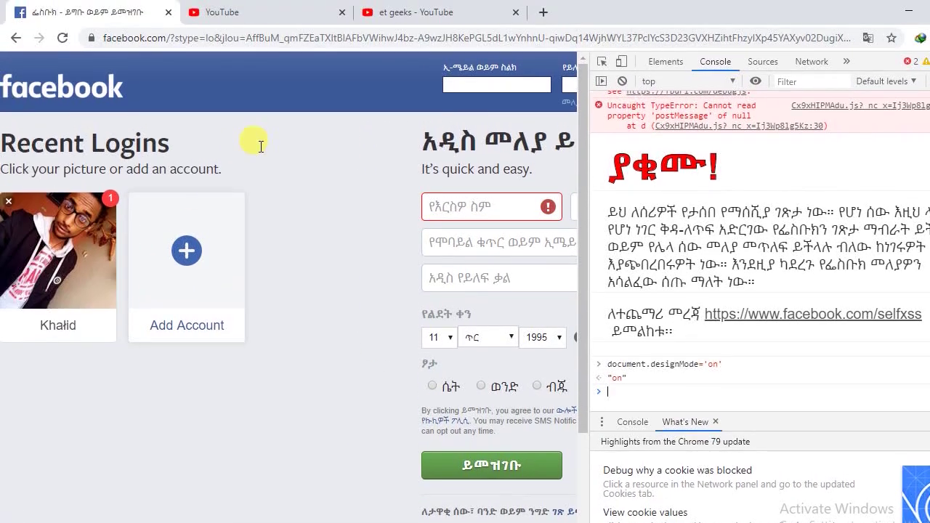
Step: Delete the Recent Logins subtitle and account cards in place, closing DevTools
{"action": "left_click", "coordinate": [170, 169]}
{"action": "key", "text": "BackSpace"}
{"action": "key", "text": "BackSpace"}
{"action": "key", "text": "BackSpace"}
{"action": "key", "text": "BackSpace"}
{"action": "key", "text": "BackSpace"}
{"action": "key", "text": "BackSpace"}
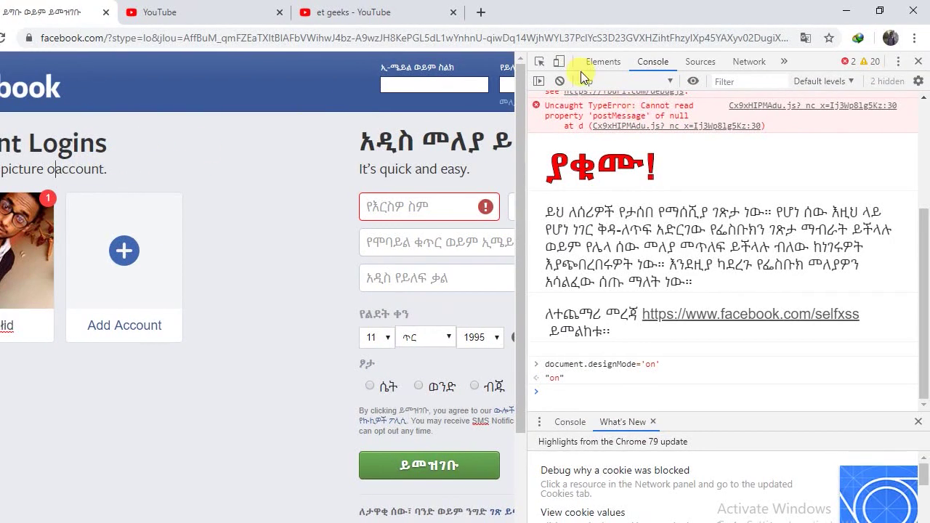
{"action": "left_click", "coordinate": [919, 61]}
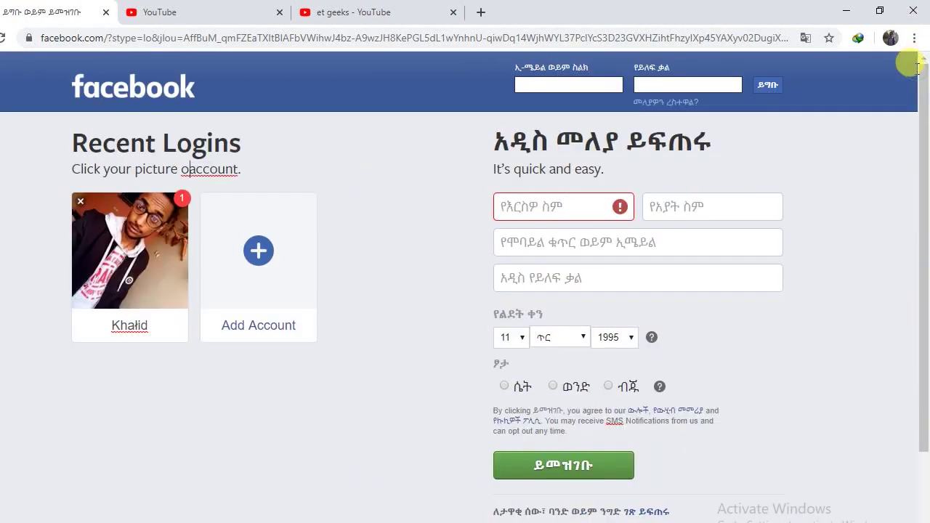
{"action": "left_click_drag", "start_coordinate": [306, 168], "coordinate": [117, 177]}
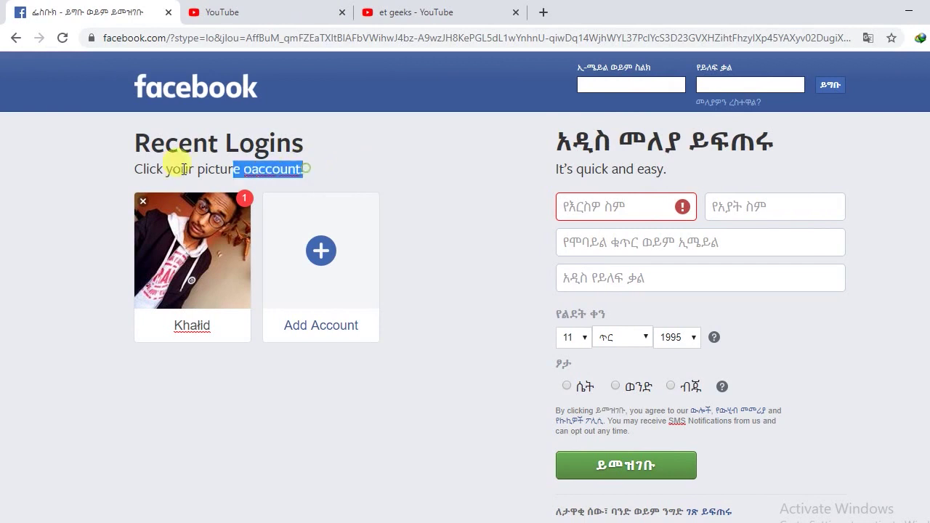
{"action": "key", "text": "BackSpace"}
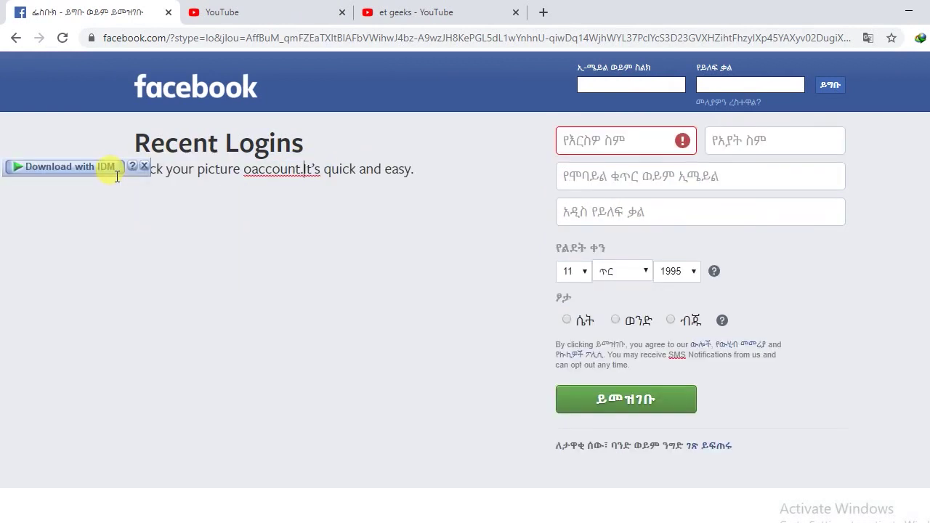
{"action": "key", "text": "BackSpace"}
{"action": "key", "text": "BackSpace"}
{"action": "key", "text": "BackSpace"}
{"action": "key", "text": "BackSpace"}
{"action": "key", "text": "BackSpace"}
{"action": "key", "text": "BackSpace"}
{"action": "key", "text": "BackSpace"}
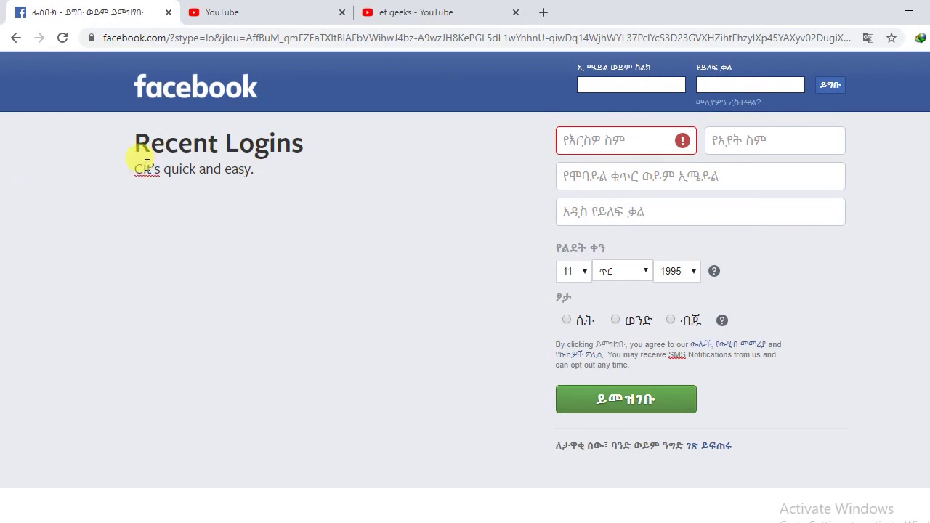
Step: Test-edit the heading with pasted and typed text, then reload to restore the original page
{"action": "type", "text": "C"}
{"action": "key", "text": "BackSpace"}
{"action": "key", "text": "BackSpace"}
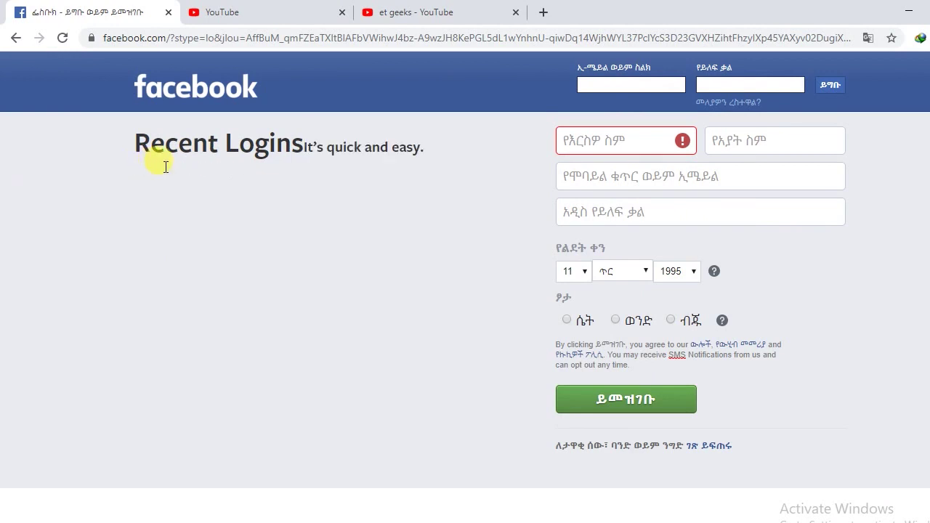
{"action": "key", "text": "shift+Right"}
{"action": "key", "text": "shift+Right"}
{"action": "key", "text": "shift+Right"}
{"action": "key", "text": "shift+Right"}
{"action": "key", "text": "shift+Right"}
{"action": "key", "text": "shift+Right"}
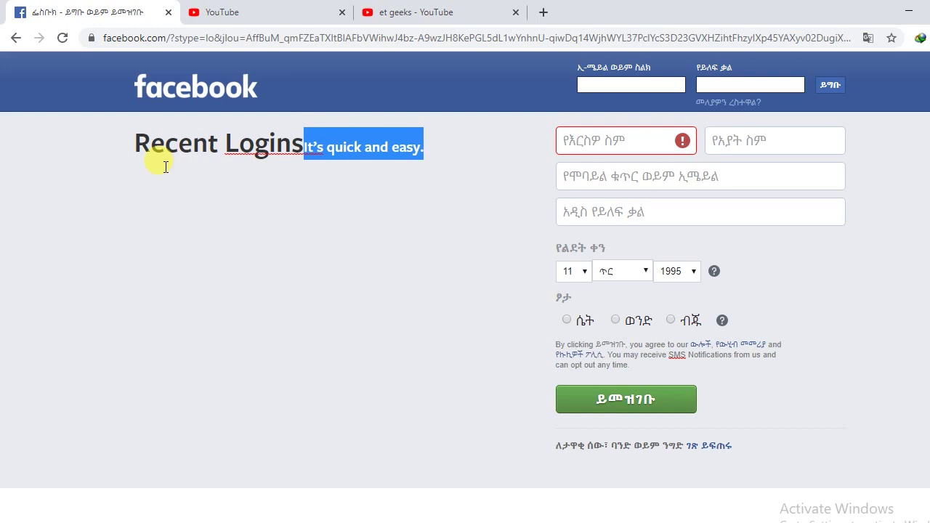
{"action": "key", "text": "ctrl+v"}
{"action": "type", "text": "hsdhdh"}
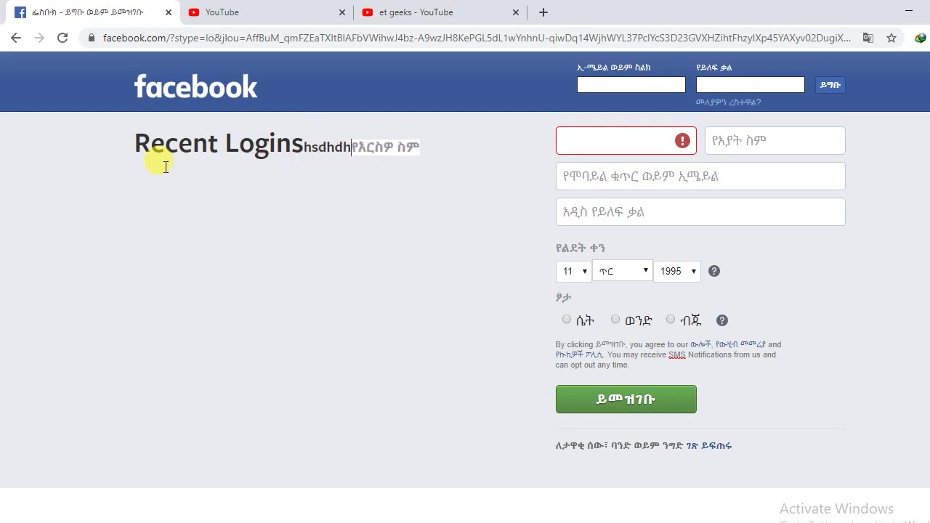
{"action": "type", "text": "d apas"}
{"action": "key", "text": "BackSpace"}
{"action": "key", "text": "BackSpace"}
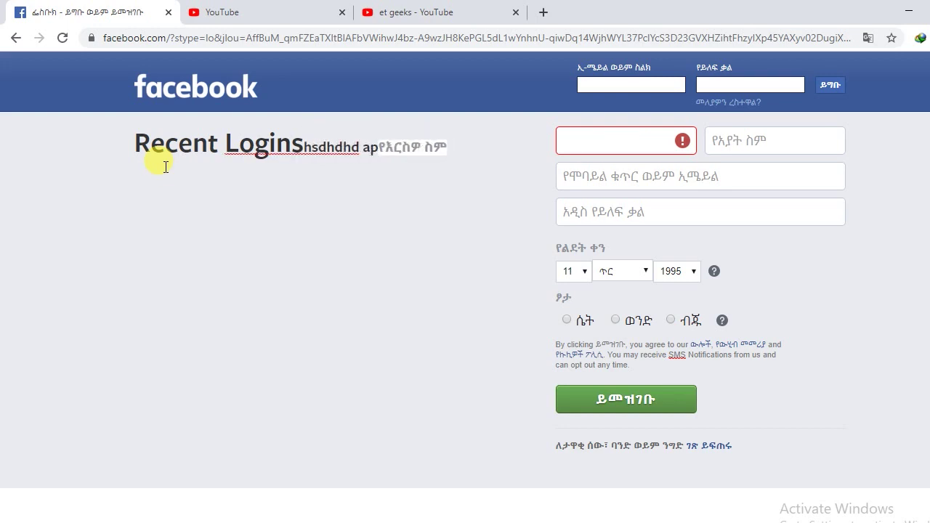
{"action": "key", "text": "BackSpace"}
{"action": "key", "text": "BackSpace"}
{"action": "key", "text": "BackSpace"}
{"action": "key", "text": "BackSpace"}
{"action": "key", "text": "BackSpace"}
{"action": "key", "text": "BackSpace"}
{"action": "key", "text": "BackSpace"}
{"action": "key", "text": "BackSpace"}
{"action": "key", "text": "BackSpace"}
{"action": "key", "text": "BackSpace"}
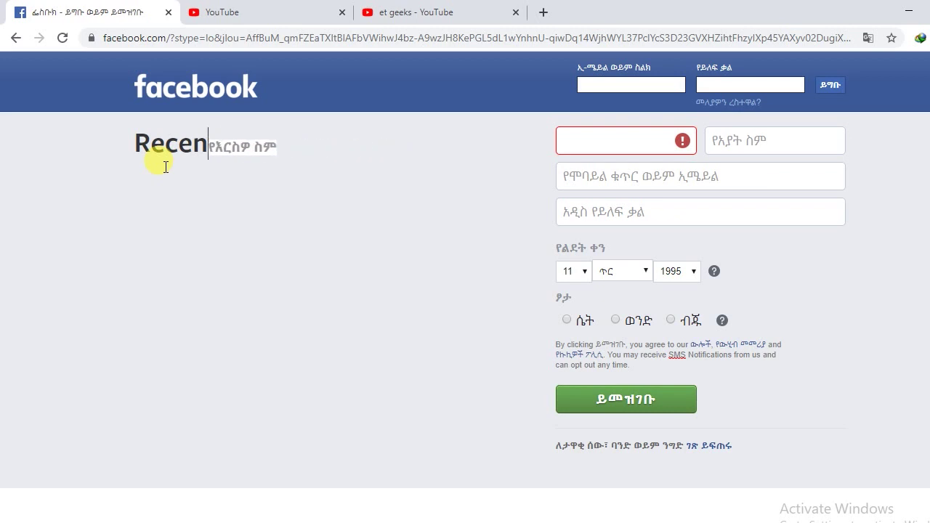
{"action": "key", "text": "BackSpace"}
{"action": "key", "text": "BackSpace"}
{"action": "key", "text": "BackSpace"}
{"action": "key", "text": "BackSpace"}
{"action": "key", "text": "BackSpace"}
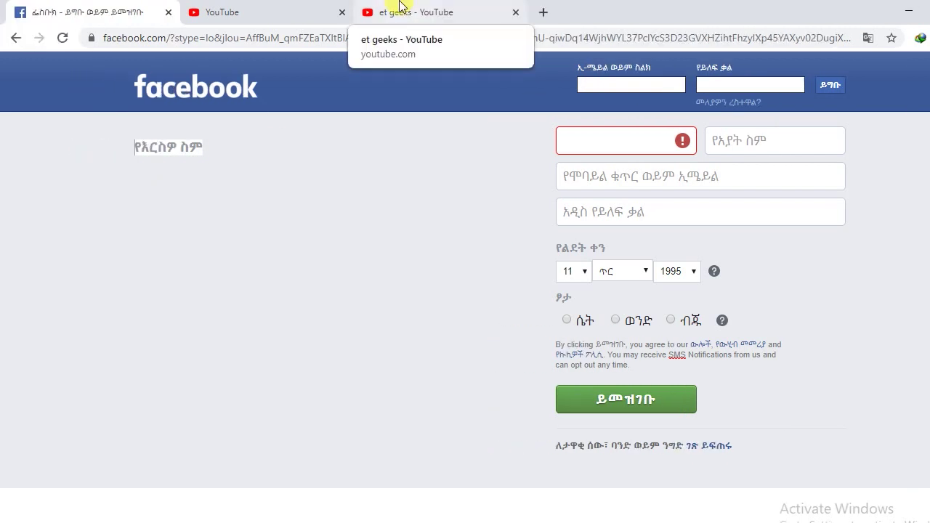
{"action": "left_click", "coordinate": [203, 95]}
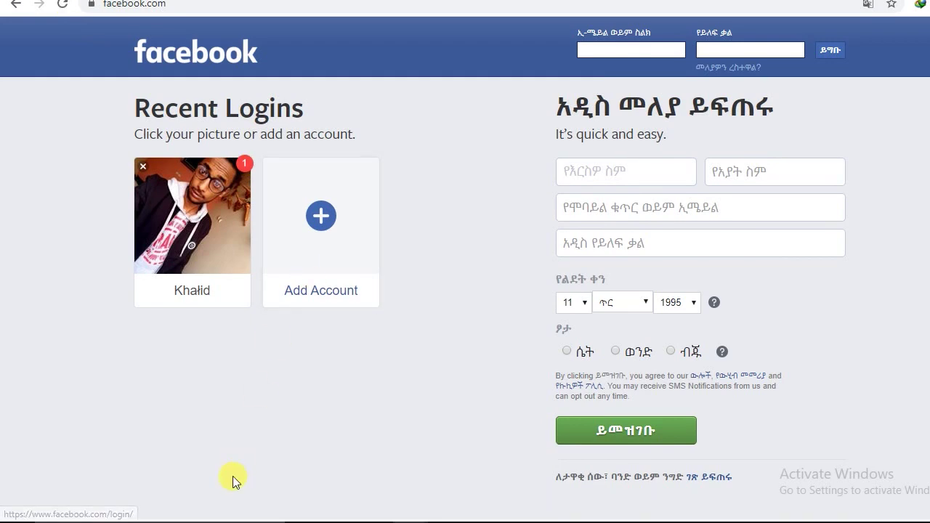
{"action": "right_click", "coordinate": [232, 478]}
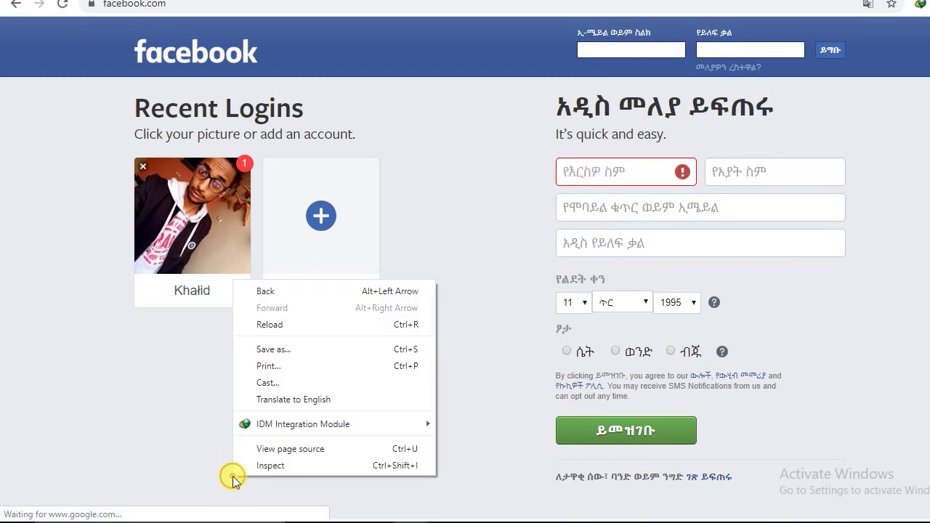
Step: Open Chrome DevTools on the Facebook page and widen the element tree pane
{"action": "left_click", "coordinate": [273, 468]}
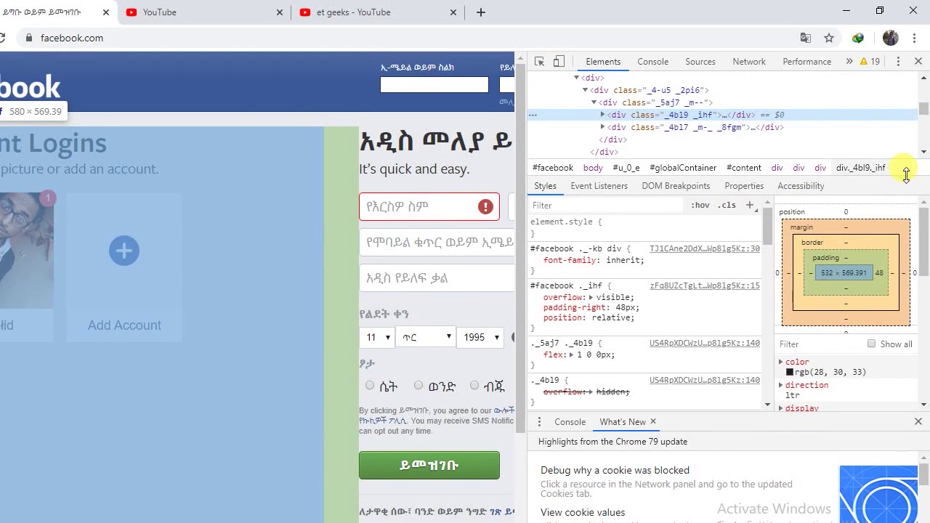
{"action": "left_click_drag", "start_coordinate": [906, 174], "coordinate": [891, 399]}
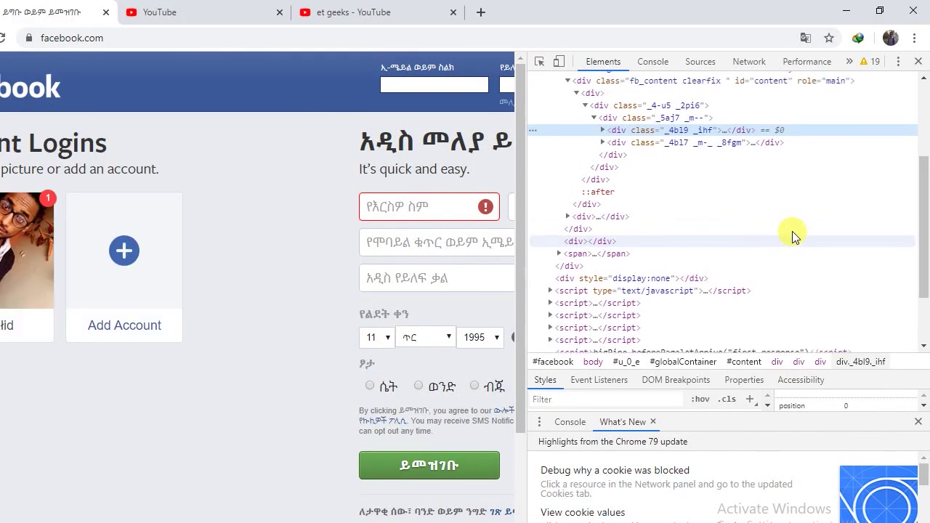
{"action": "scroll", "coordinate": [792, 231], "scroll_direction": "up", "scroll_amount": 3}
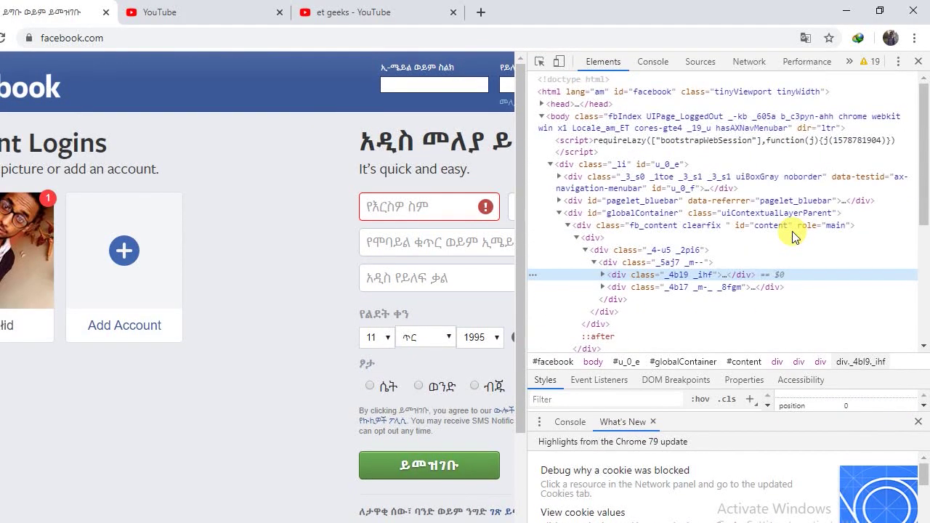
{"action": "scroll", "coordinate": [792, 231], "scroll_direction": "down", "scroll_amount": 5}
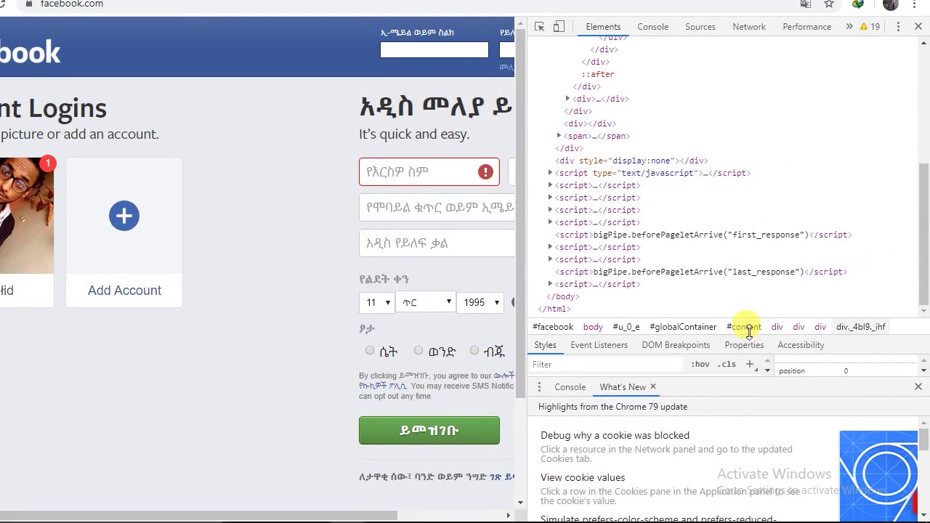
Step: Enlarge the Styles pane to show the box model, then widen the element tree again
{"action": "left_click_drag", "start_coordinate": [748, 331], "coordinate": [712, 160]}
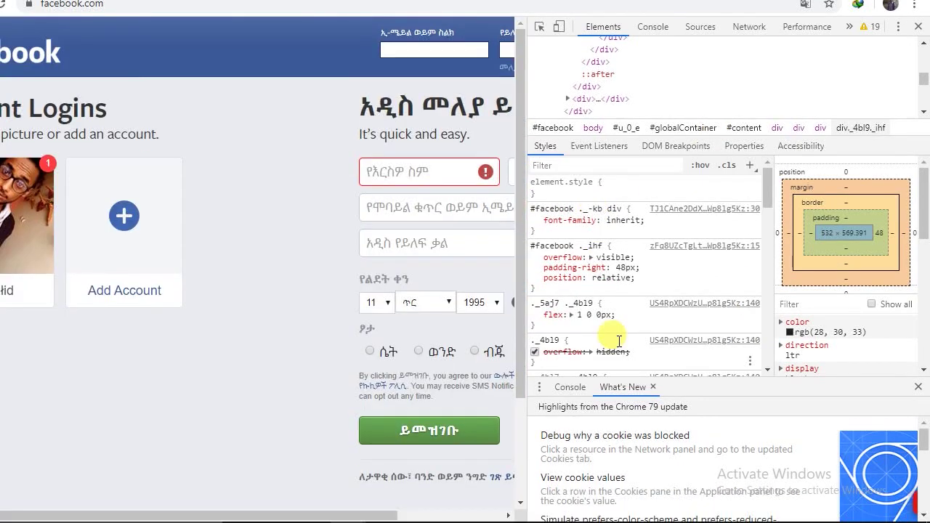
{"action": "scroll", "coordinate": [619, 340], "scroll_direction": "down", "scroll_amount": 2}
{"action": "scroll", "coordinate": [619, 340], "scroll_direction": "down", "scroll_amount": 5}
{"action": "scroll", "coordinate": [618, 340], "scroll_direction": "down", "scroll_amount": 5}
{"action": "scroll", "coordinate": [618, 340], "scroll_direction": "down", "scroll_amount": 5}
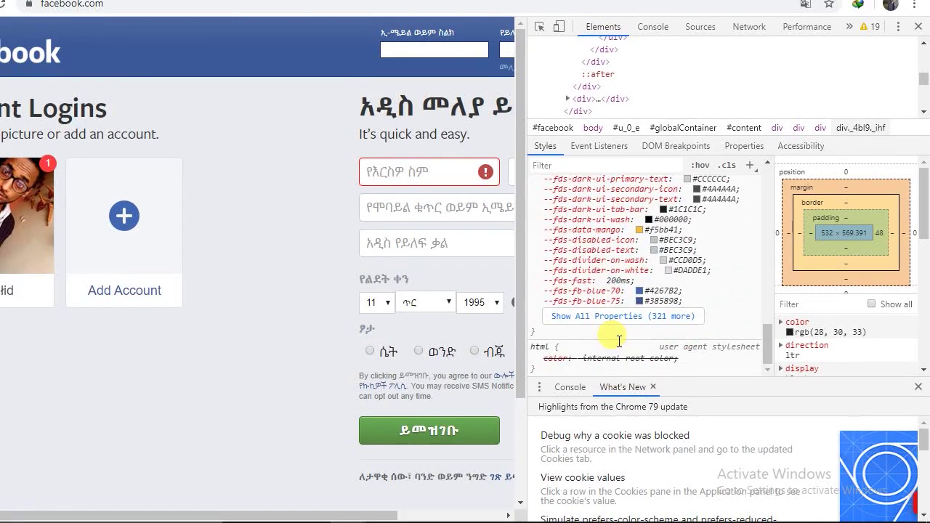
{"action": "scroll", "coordinate": [617, 343], "scroll_direction": "up", "scroll_amount": 15}
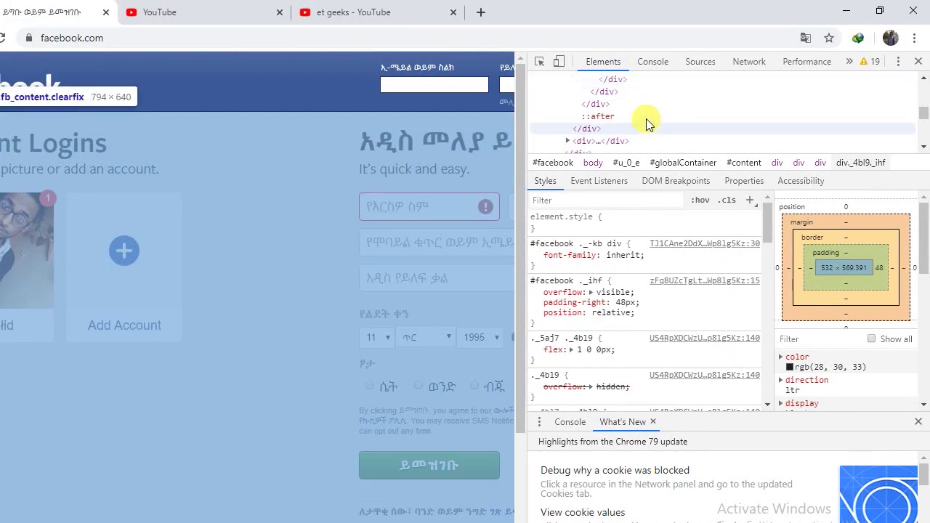
{"action": "scroll", "coordinate": [646, 118], "scroll_direction": "up", "scroll_amount": 10}
{"action": "left_click_drag", "start_coordinate": [672, 169], "coordinate": [660, 250]}
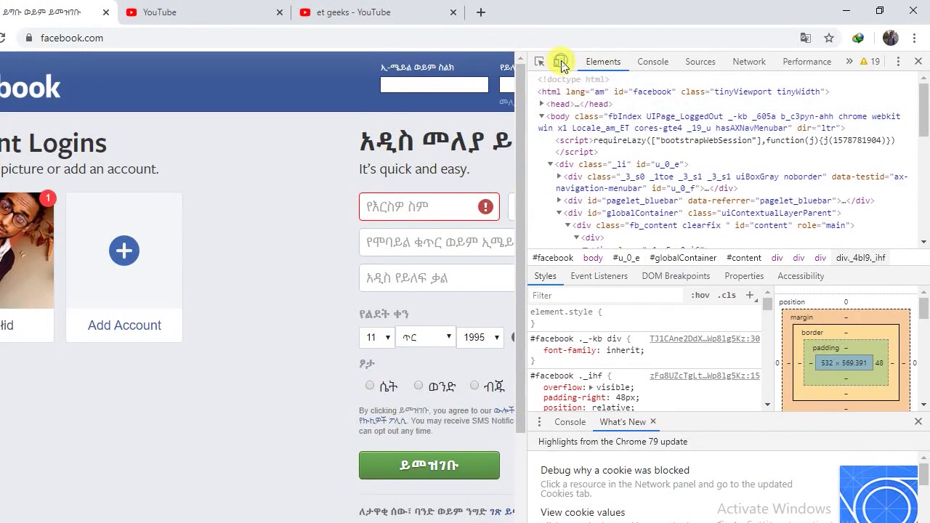
{"action": "left_click", "coordinate": [559, 62]}
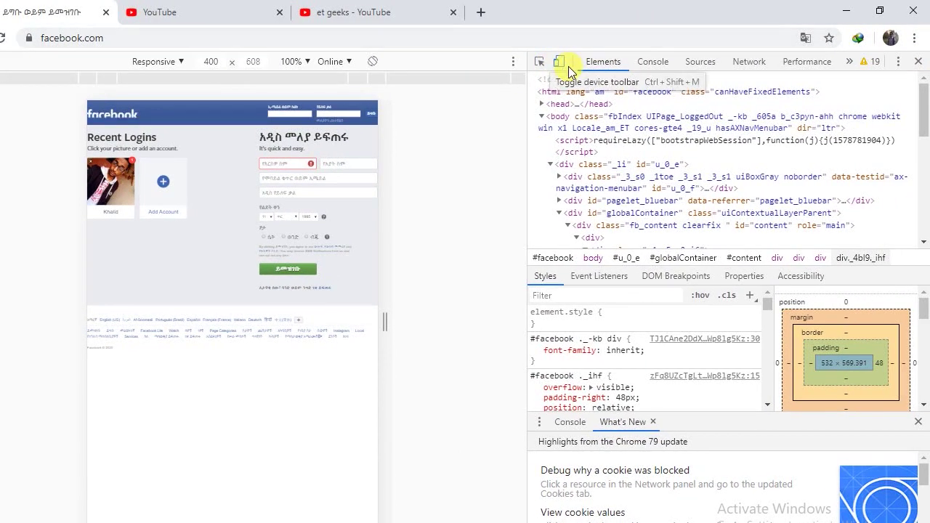
{"action": "left_click", "coordinate": [548, 62]}
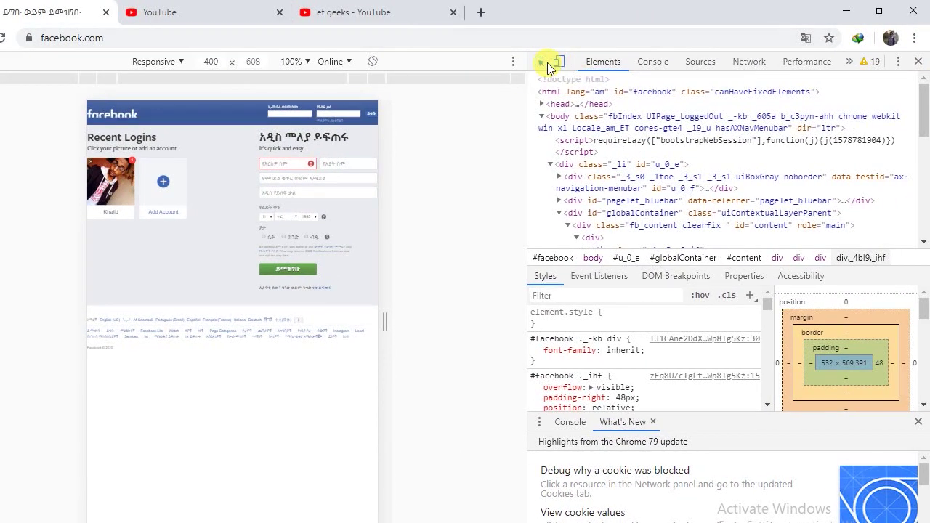
{"action": "left_click", "coordinate": [557, 63]}
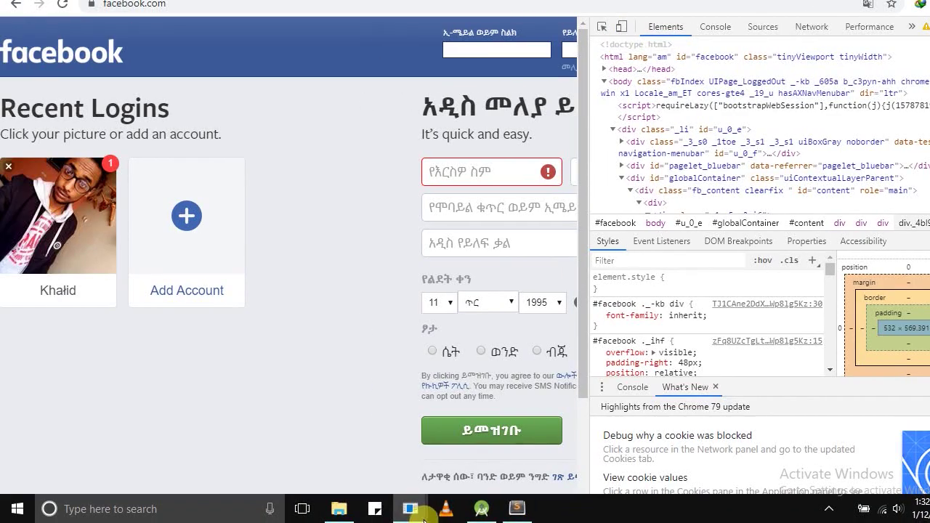
Step: Open a new File Explorer window on the Pictures folder and maximize it
{"action": "left_click", "coordinate": [341, 511]}
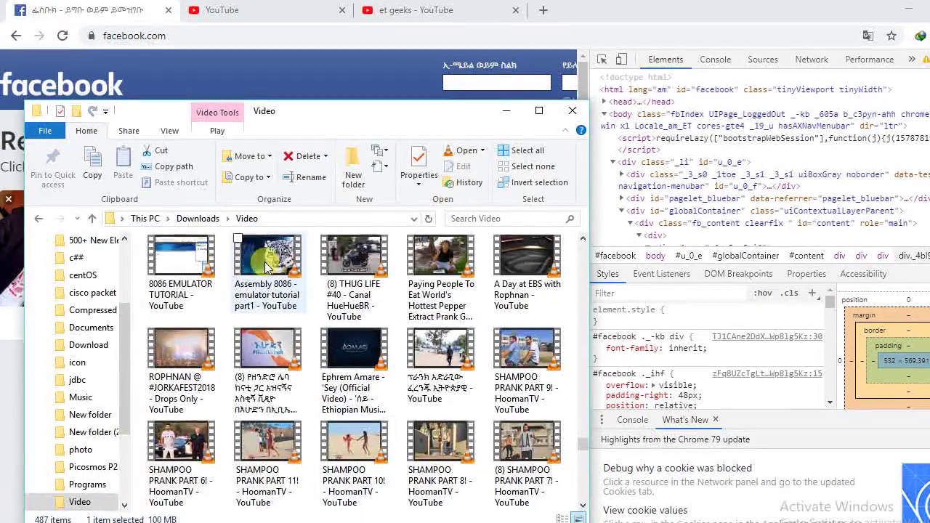
{"action": "key", "text": "super+e"}
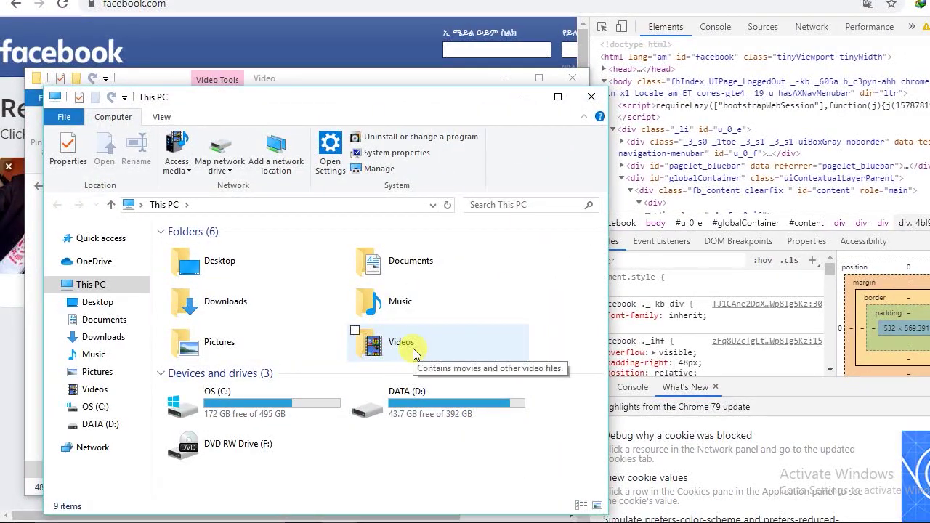
{"action": "double_click", "coordinate": [226, 343]}
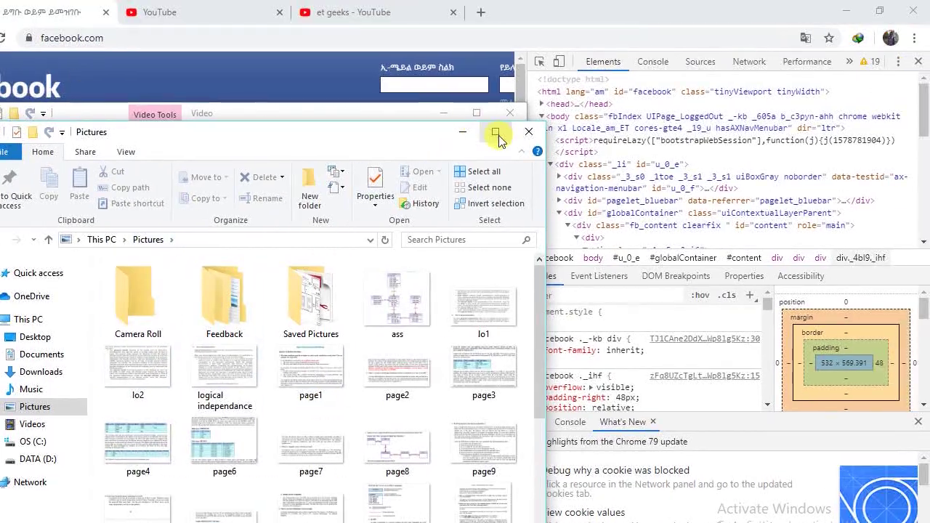
{"action": "left_click", "coordinate": [495, 130]}
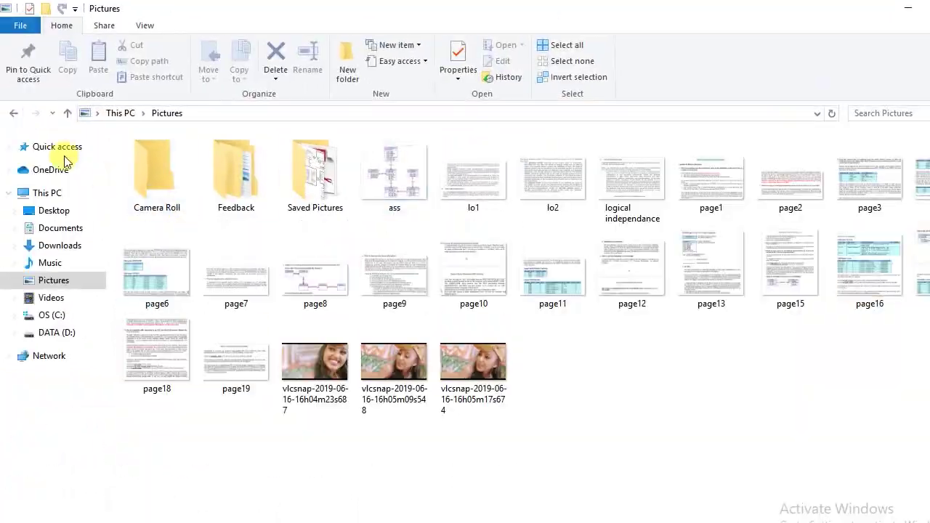
Step: Launch a command prompt in Pictures via 'cmd' in the address bar, then close it
{"action": "left_click", "coordinate": [87, 115]}
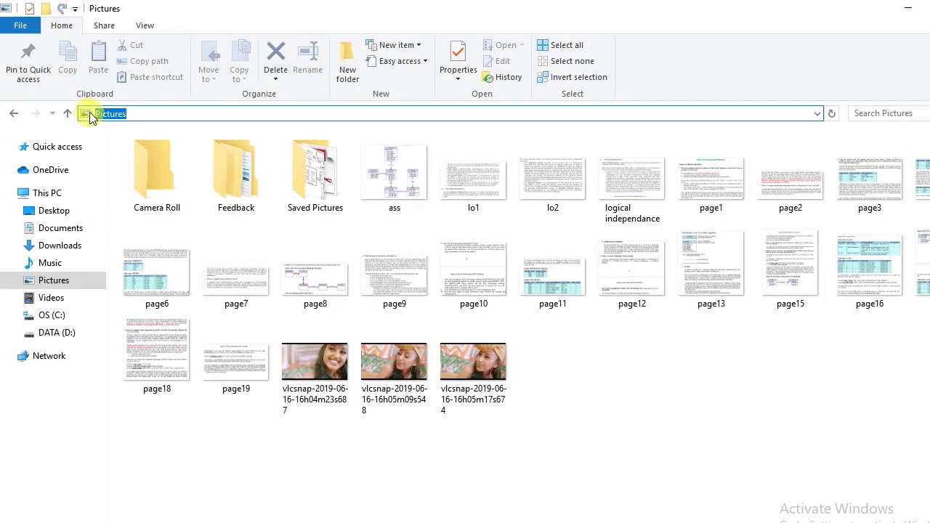
{"action": "key", "text": "BackSpace"}
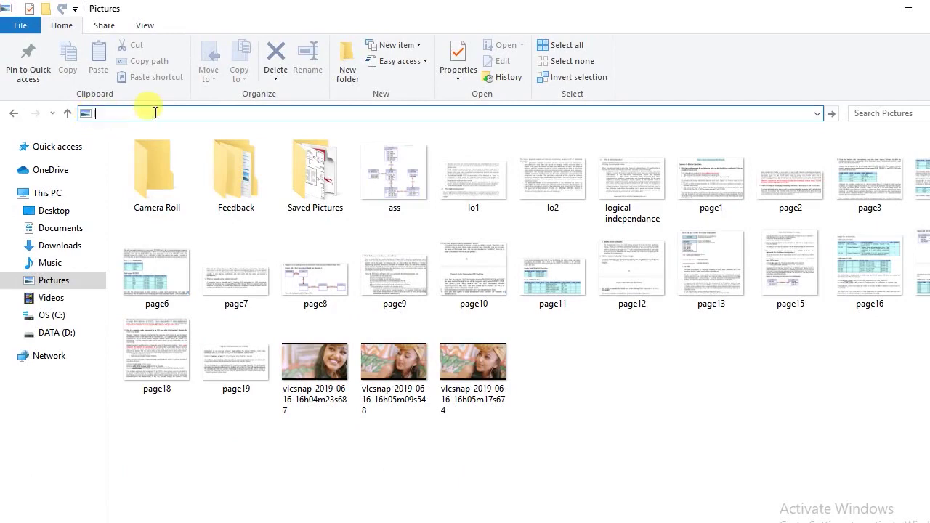
{"action": "type", "text": "cmd"}
{"action": "key", "text": "Return"}
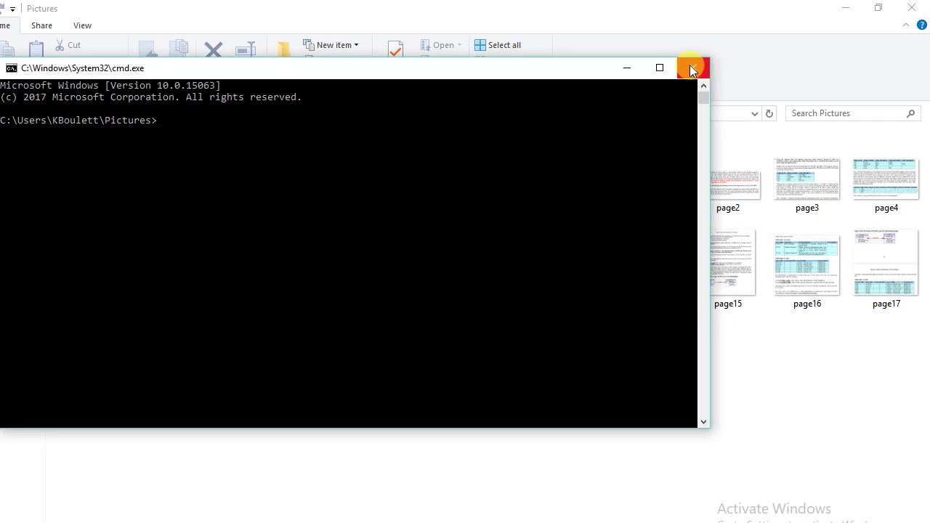
{"action": "left_click", "coordinate": [691, 69]}
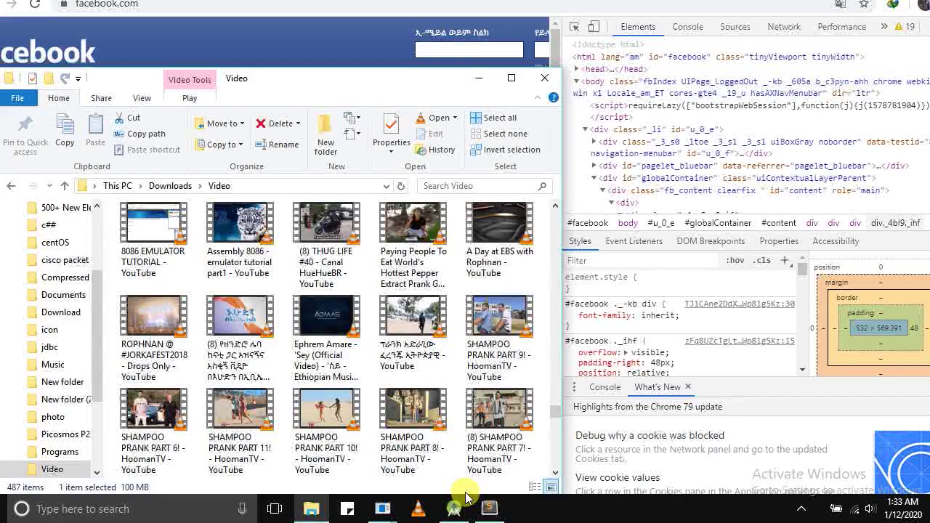
Step: Cycle through open windows with Alt+Tab, ending on the Android Studio Mesoob project
{"action": "key", "text": "alt"}
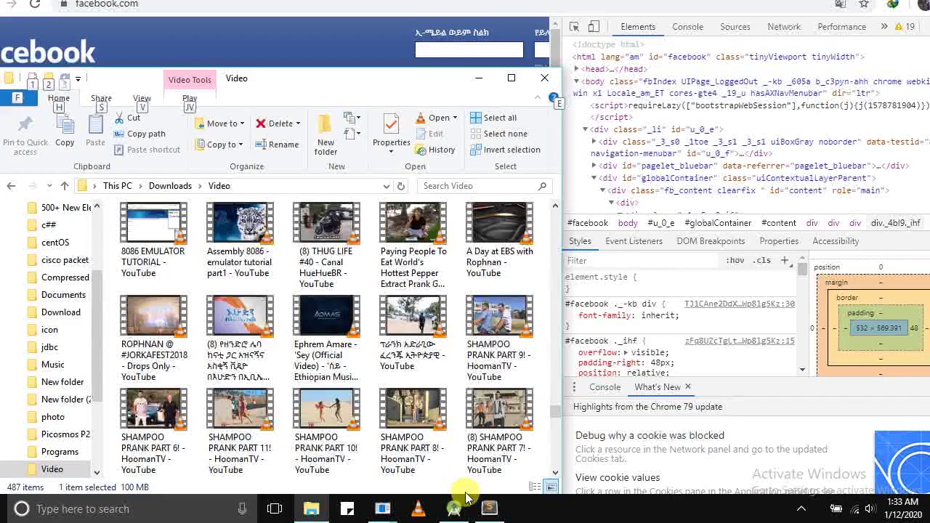
{"action": "key", "text": "alt+Tab"}
{"action": "key", "text": "Tab"}
{"action": "key", "text": "Tab"}
{"action": "key", "text": "Tab"}
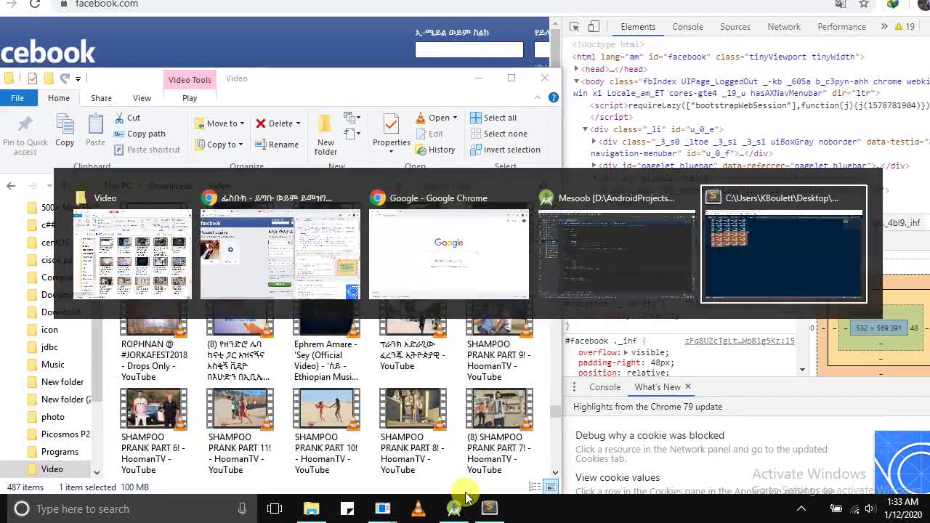
{"action": "key", "text": "Tab"}
{"action": "key", "text": "Tab"}
{"action": "key", "text": "Tab"}
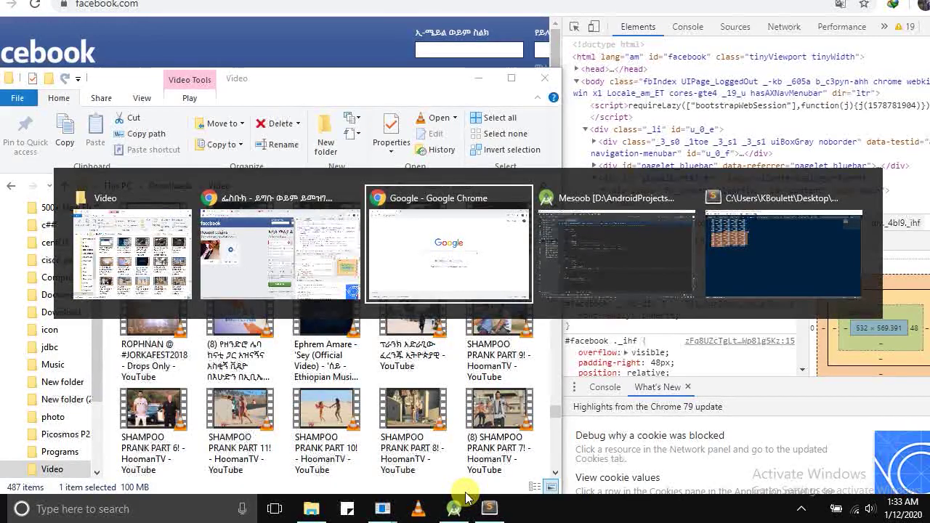
{"action": "key", "text": "Tab"}
{"action": "key", "text": "Tab"}
{"action": "key", "text": "Tab"}
{"action": "key", "text": "Tab"}
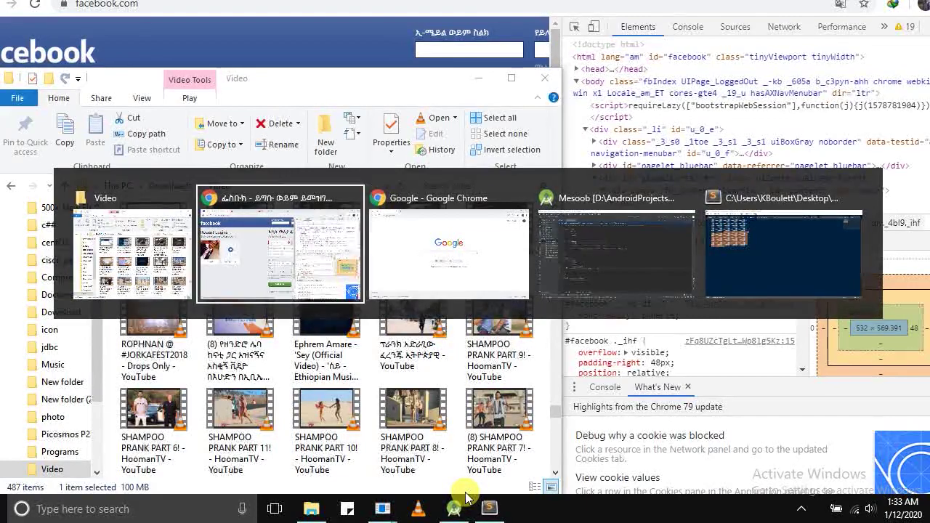
{"action": "key", "text": "Tab"}
{"action": "key", "text": "Tab"}
{"action": "key", "text": "Tab"}
{"action": "key", "text": "Tab"}
{"action": "key", "text": "Tab"}
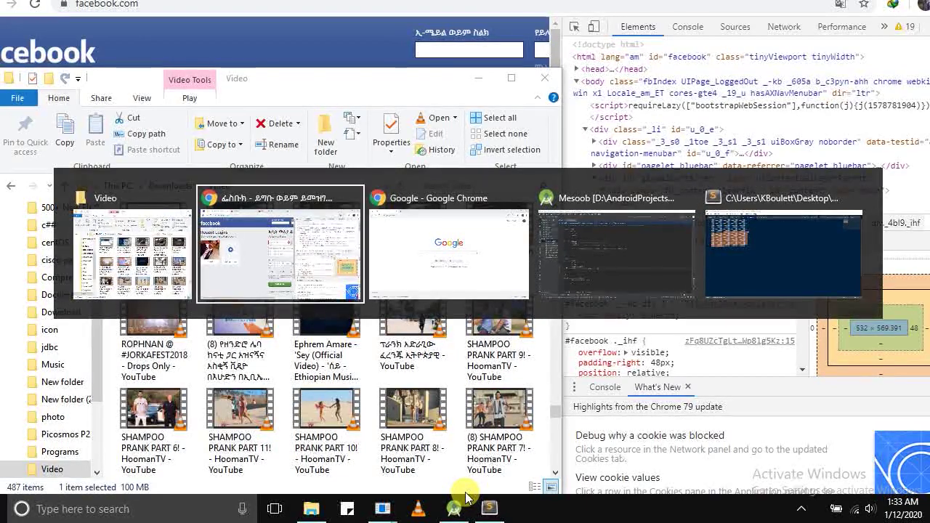
{"action": "key", "text": "alt+Tab"}
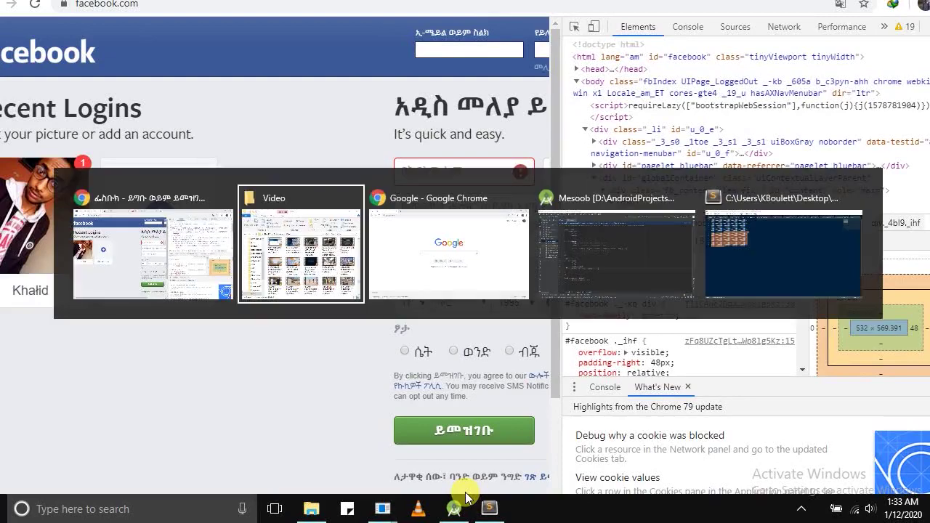
{"action": "key", "text": "Tab"}
{"action": "key", "text": "Tab"}
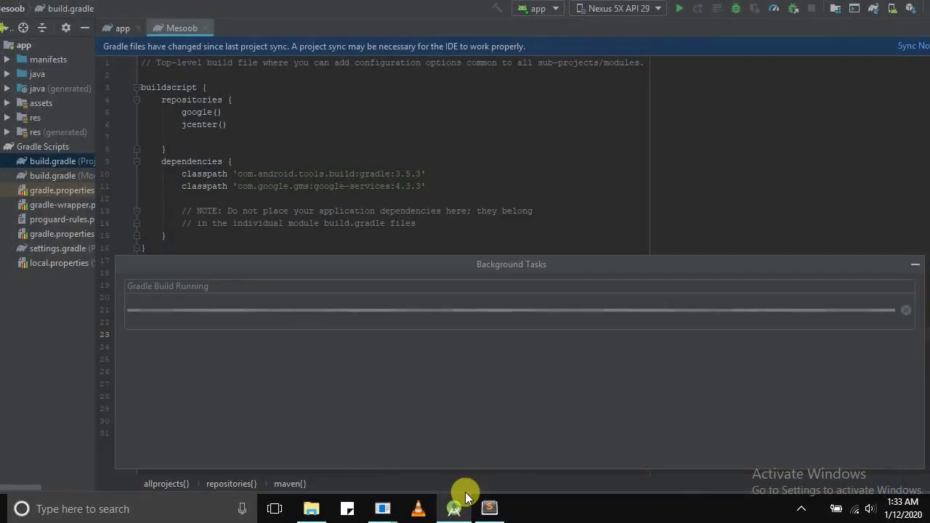
Step: Switch to the Sublime Text document, then to Chrome's Google home page
{"action": "key", "text": "super"}
{"action": "key", "text": "super"}
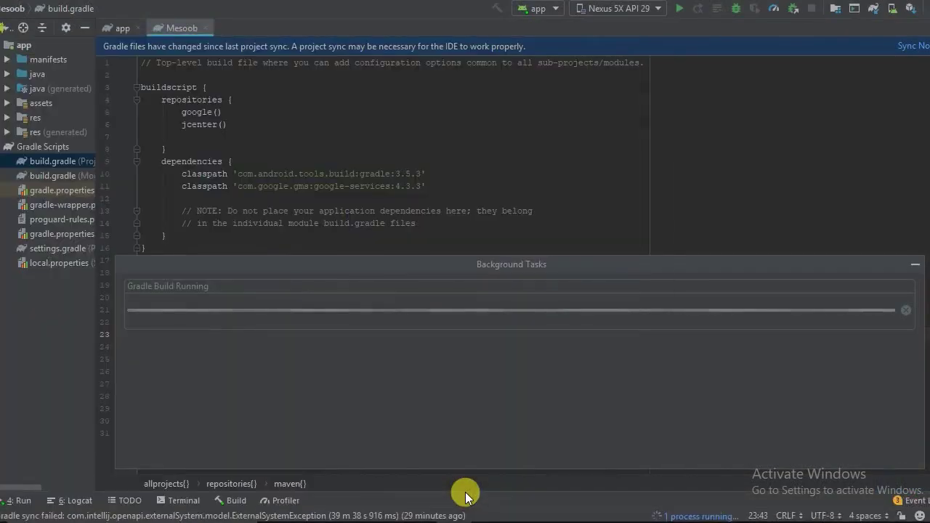
{"action": "key", "text": "alt+Tab"}
{"action": "key", "text": "Tab"}
{"action": "key", "text": "Tab"}
{"action": "key", "text": "Tab"}
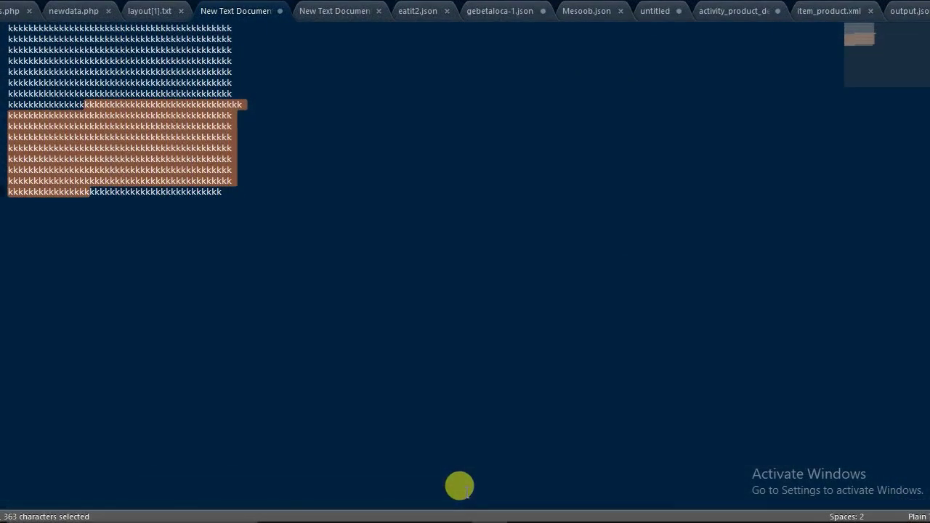
{"action": "key", "text": "alt+Tab"}
{"action": "key", "text": "Tab"}
{"action": "key", "text": "Tab"}
{"action": "key", "text": "Tab"}
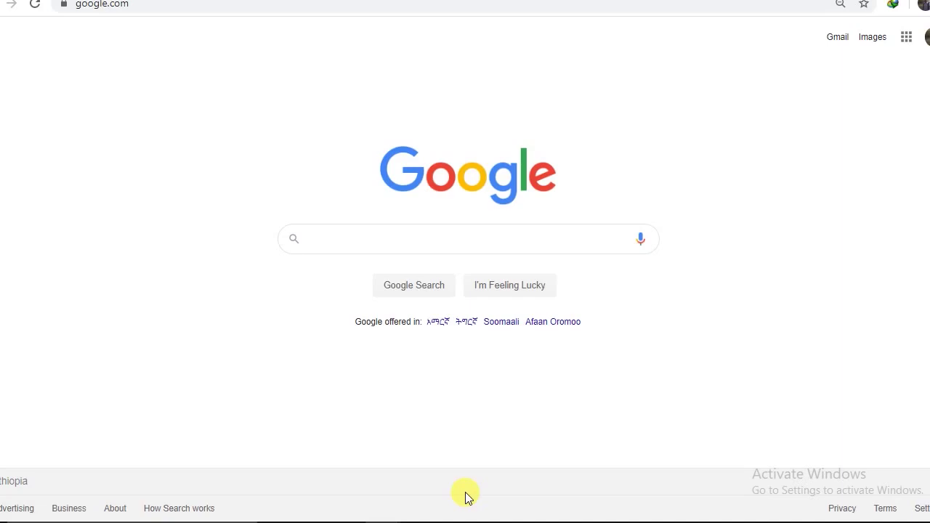
{"action": "key", "text": "super"}
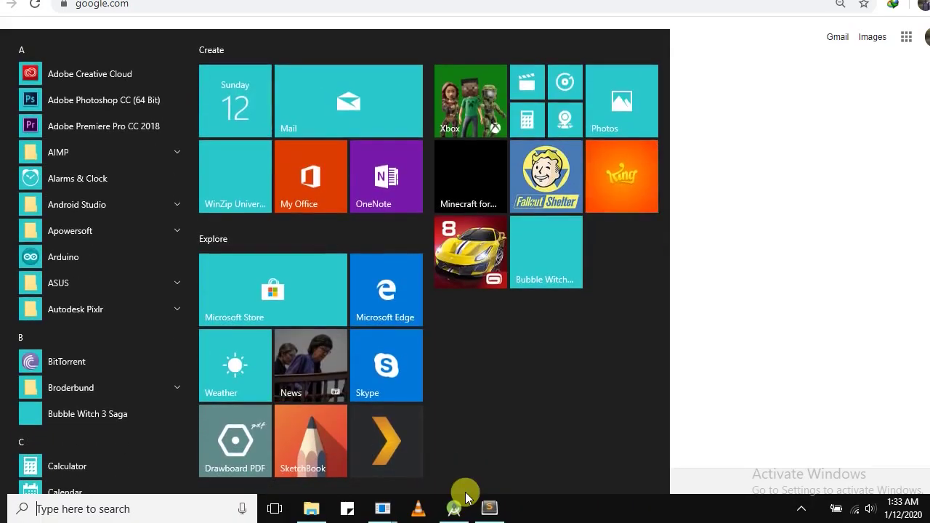
{"action": "key", "text": "super"}
{"action": "key", "text": "super"}
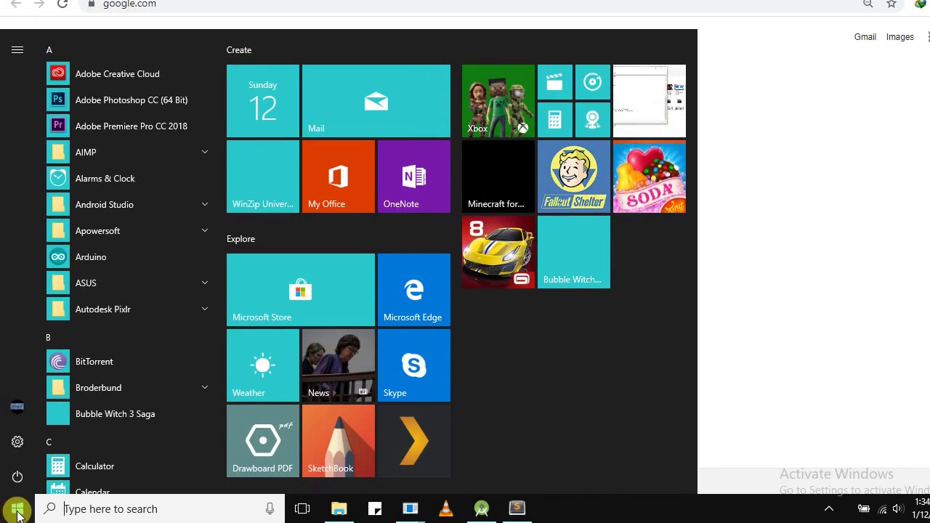
{"action": "key", "text": "super+Tab"}
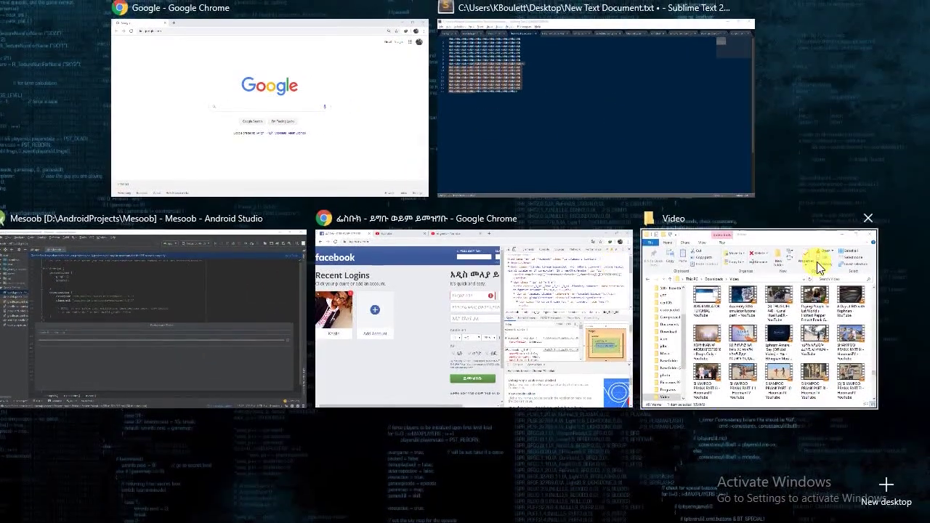
{"action": "left_click", "coordinate": [319, 87]}
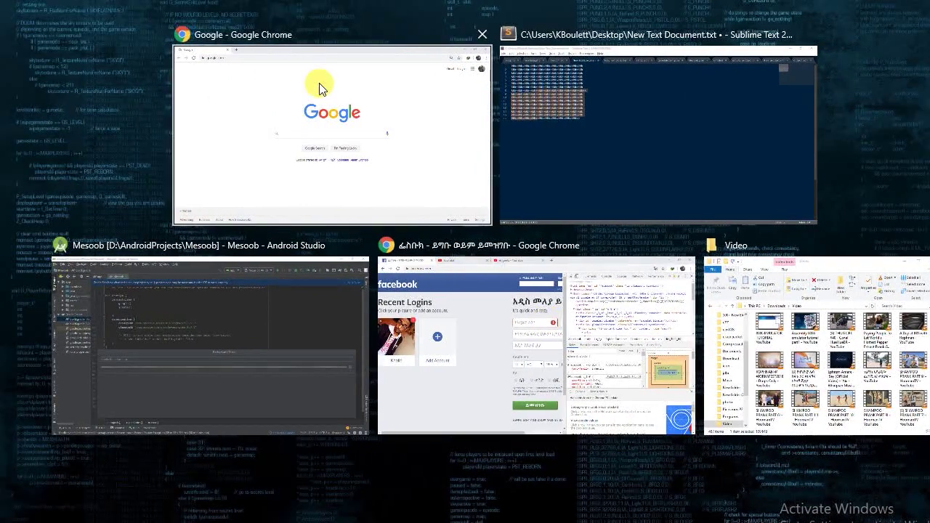
{"action": "left_click", "coordinate": [320, 87]}
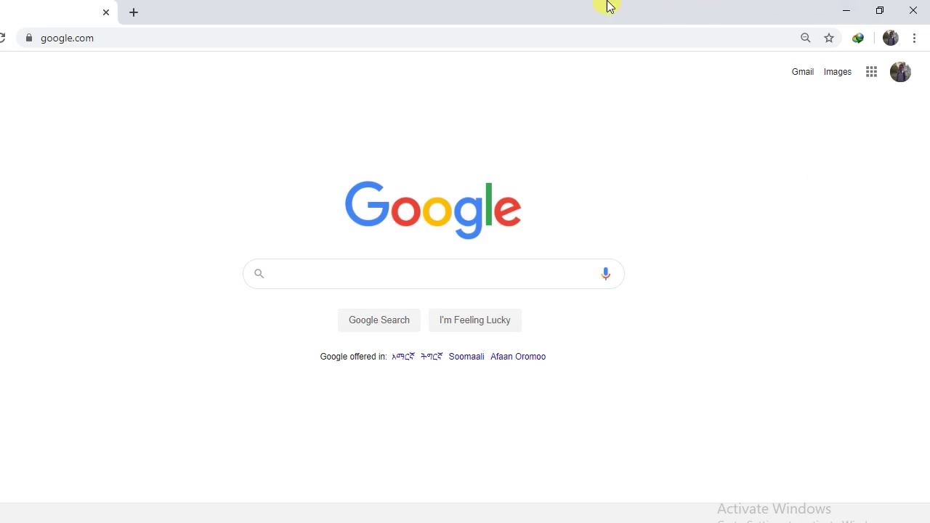
{"action": "left_click", "coordinate": [847, 10]}
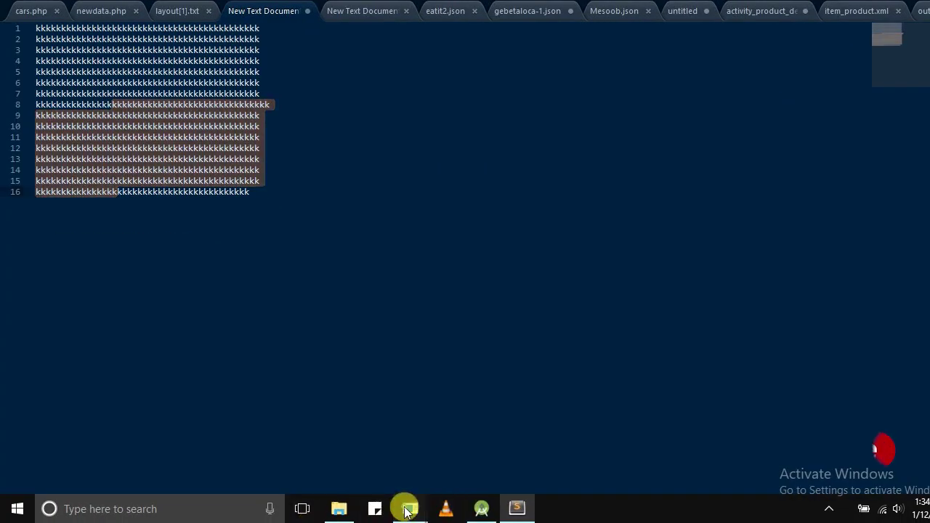
Step: Restore the Facebook window, close DevTools, and enter first name 'jdjdjas' and last name 'jsdkjsda'
{"action": "mouse_move", "coordinate": [409, 509]}
{"action": "left_click", "coordinate": [466, 420]}
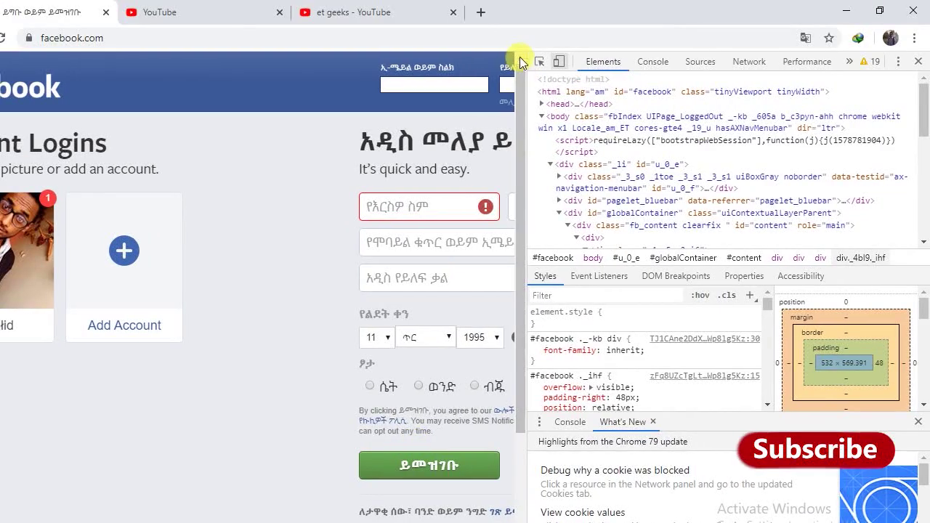
{"action": "left_click", "coordinate": [919, 63]}
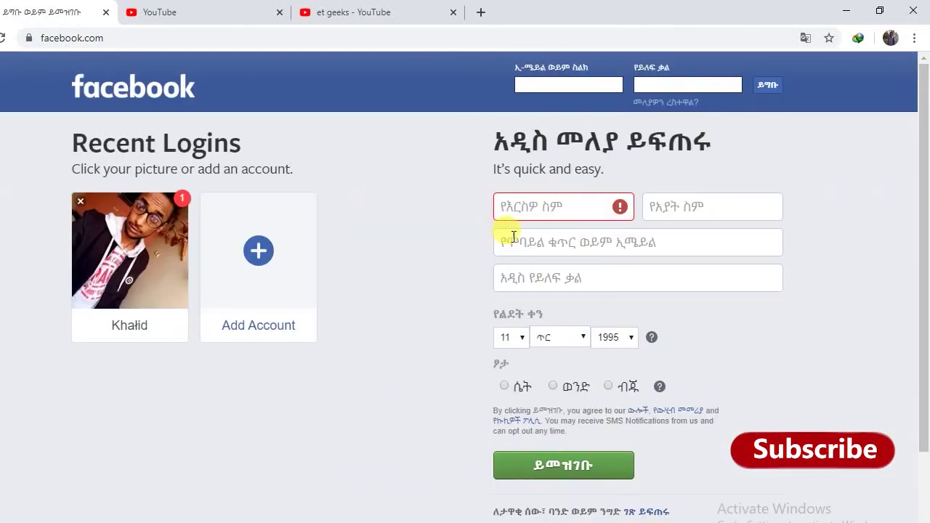
{"action": "left_click", "coordinate": [542, 207]}
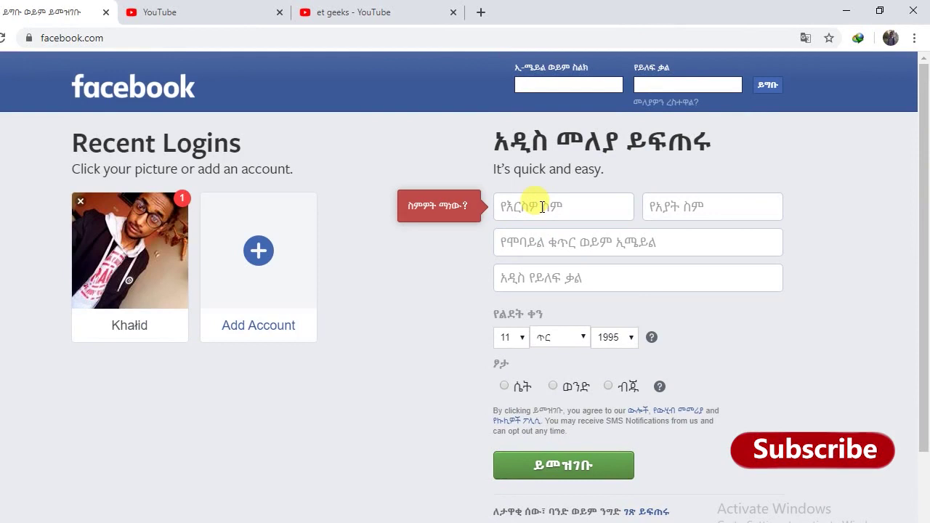
{"action": "type", "text": "jdjdjas"}
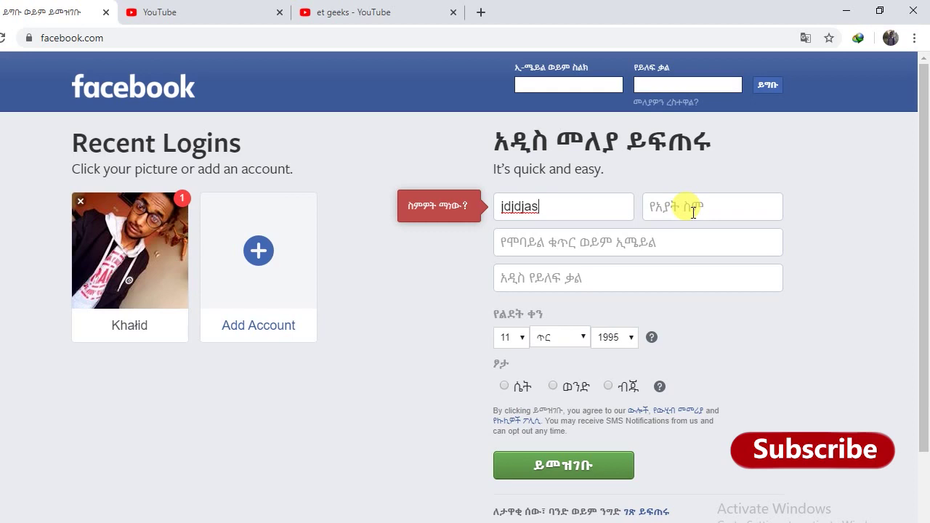
{"action": "left_click", "coordinate": [693, 212]}
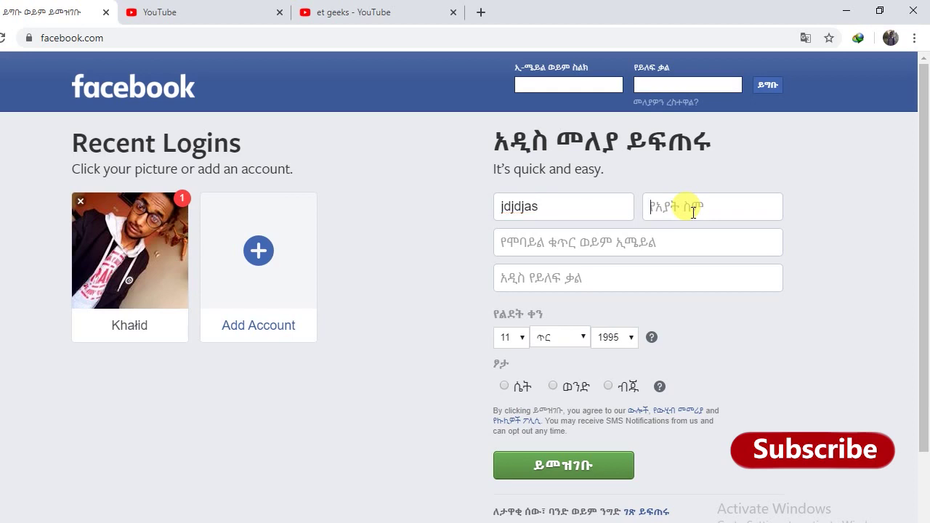
{"action": "type", "text": "jsdkjsda"}
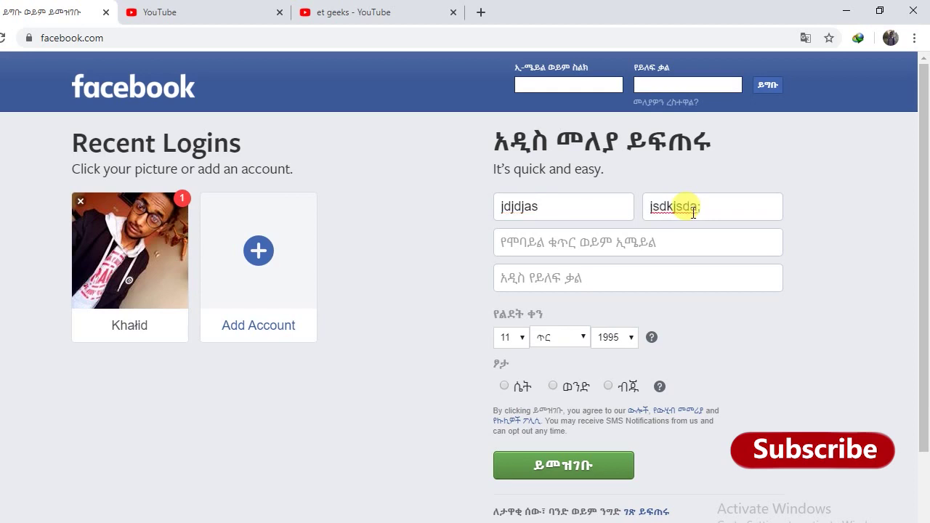
Step: Tab forward to enter 'jaljdla' as phone/email and a three-character password
{"action": "key", "text": "Tab"}
{"action": "type", "text": "jaljdla"}
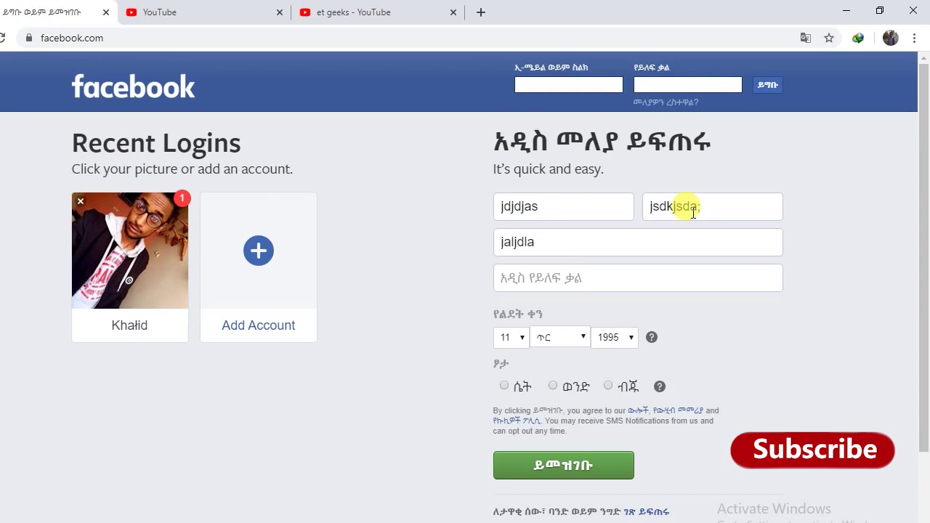
{"action": "key", "text": "Tab"}
{"action": "type", "text": "jdj"}
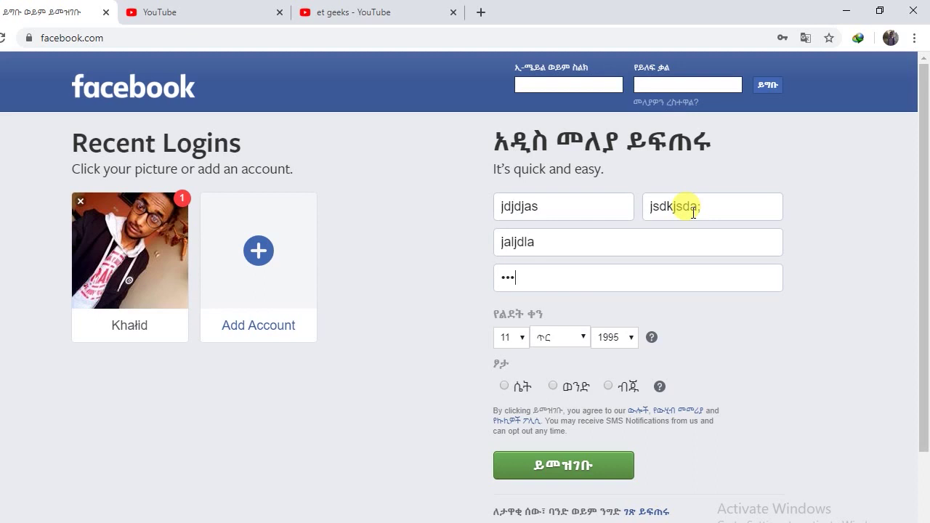
Step: Shift+Tab back to replace the phone with 099999 and the last name with 'geeks'
{"action": "key", "text": "shift+Tab"}
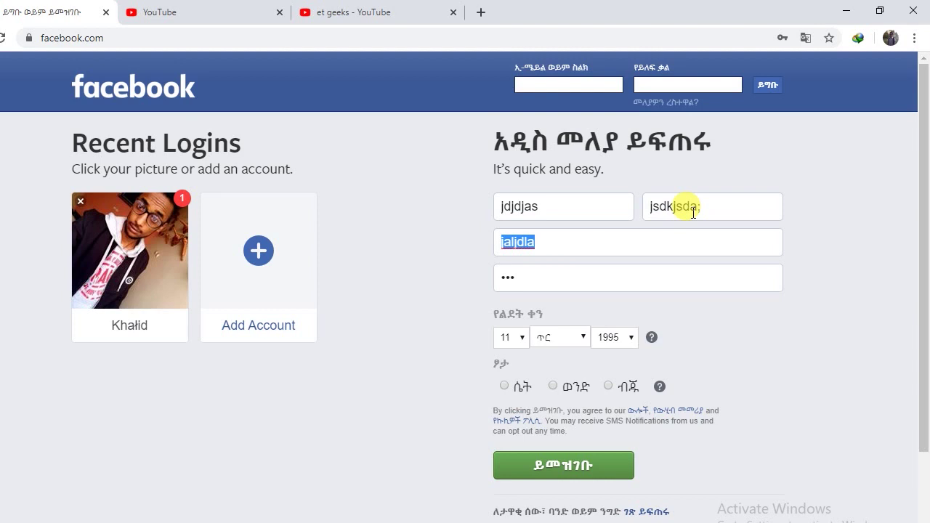
{"action": "key", "text": "BackSpace"}
{"action": "type", "text": "0"}
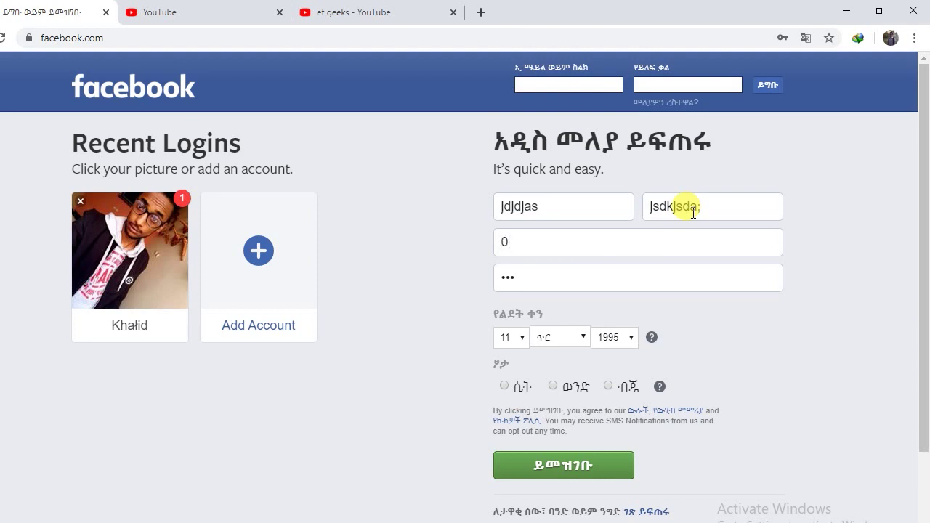
{"action": "type", "text": "99999"}
{"action": "key", "text": "shift+Tab"}
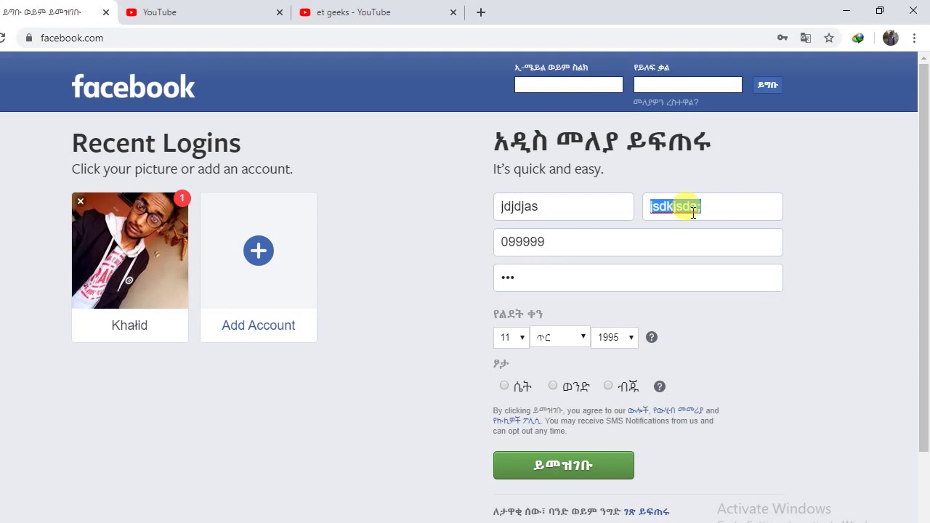
{"action": "key", "text": "BackSpace"}
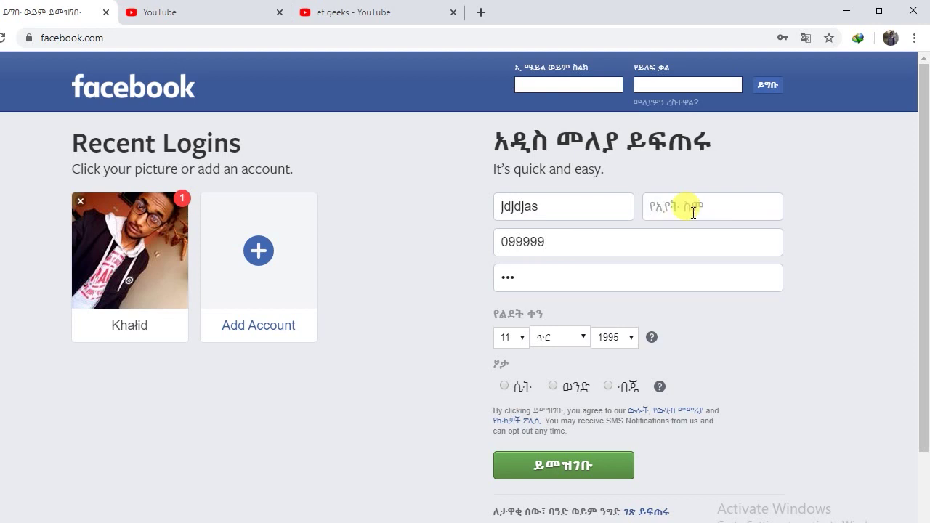
{"action": "type", "text": "geeks"}
Step: Change the first name to 'et' and Tab forward through the remaining fields
{"action": "key", "text": "shift+Tab"}
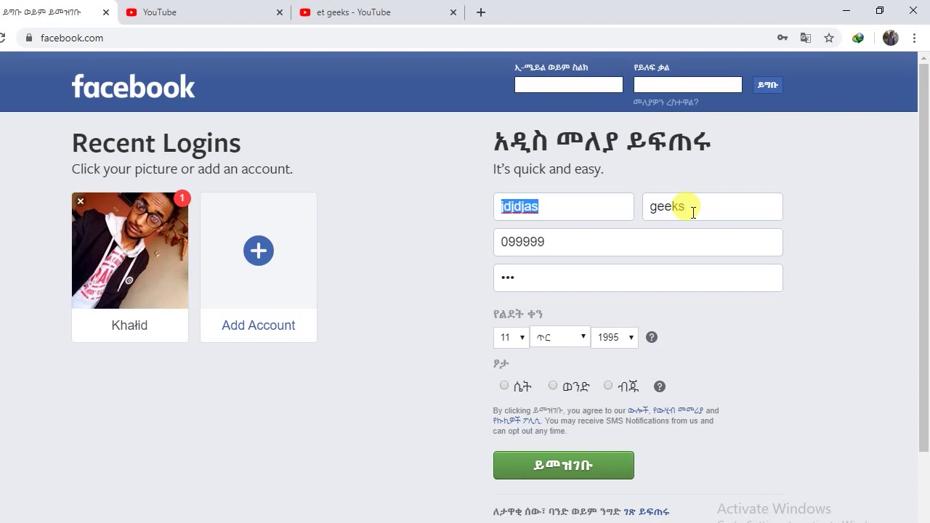
{"action": "type", "text": "et"}
{"action": "key", "text": "Tab"}
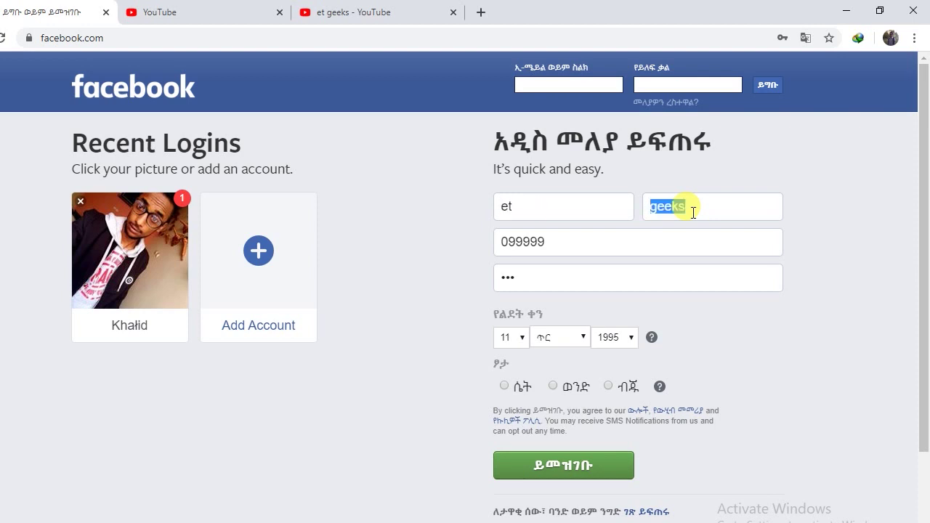
{"action": "key", "text": "Tab"}
{"action": "key", "text": "Tab"}
{"action": "key", "text": "Tab"}
{"action": "key", "text": "Tab"}
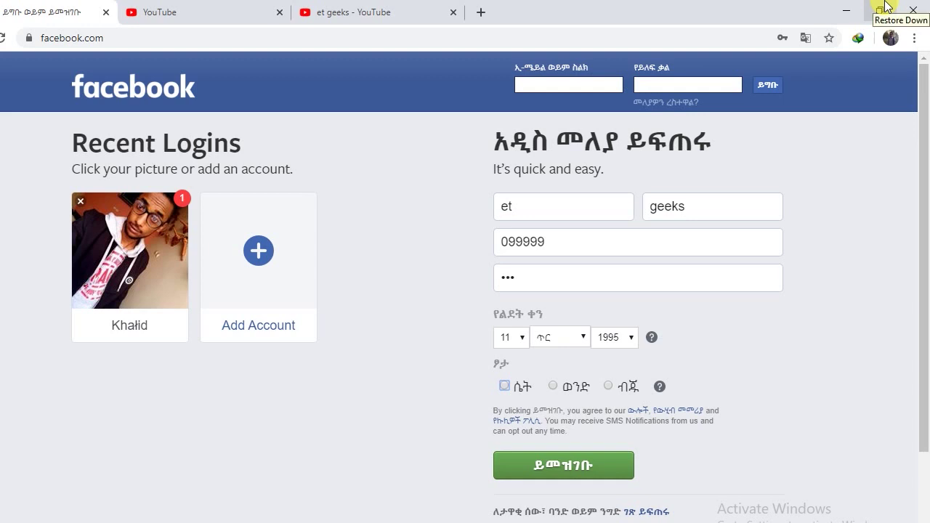
Step: Restore down the maximized Chrome window holding the filled Facebook form
{"action": "left_click", "coordinate": [886, 6]}
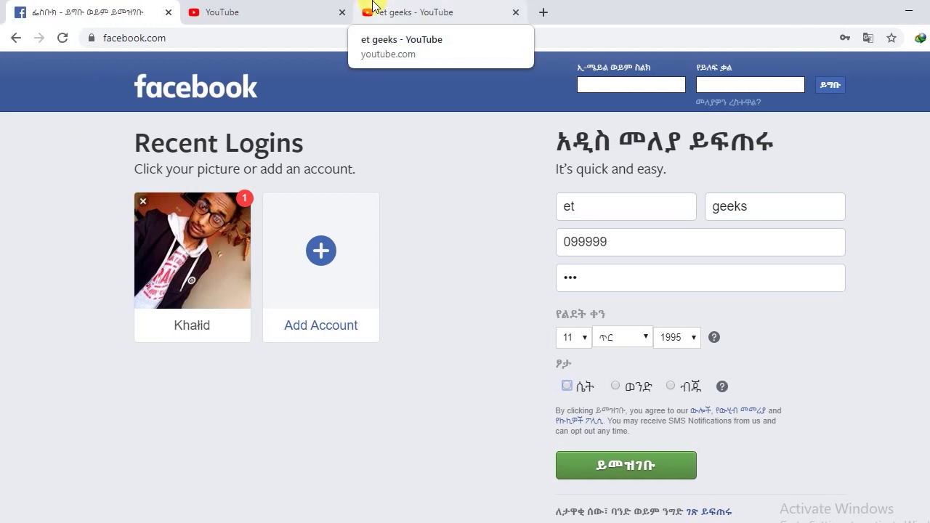